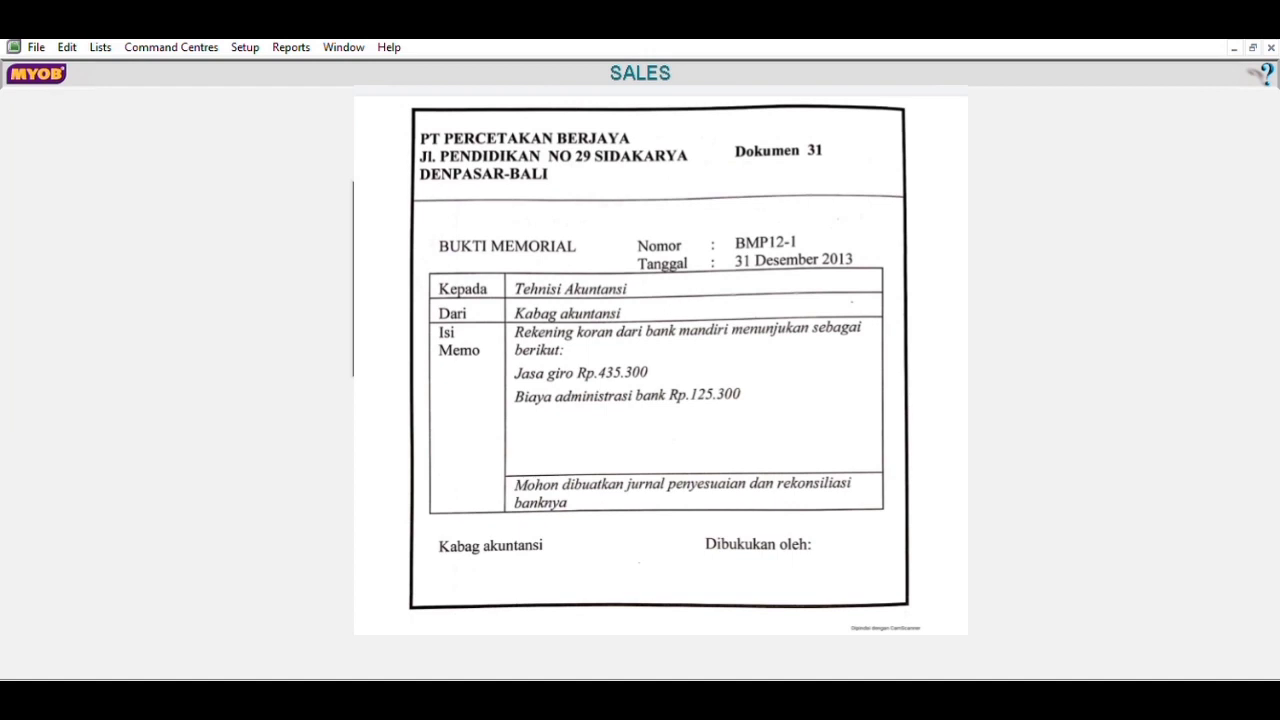
- Start an account reconciliation for Cash In Bank with the bank statement date 31/12/2020
left_click(484, 155)
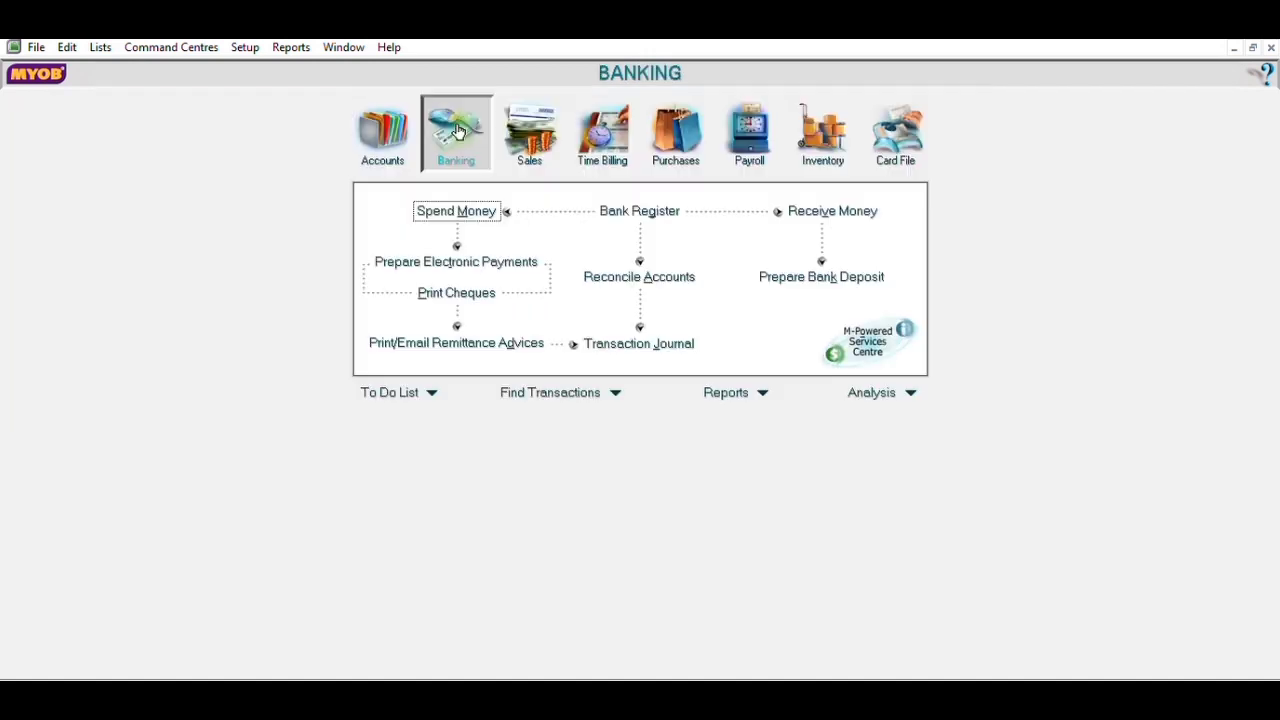
left_click(619, 279)
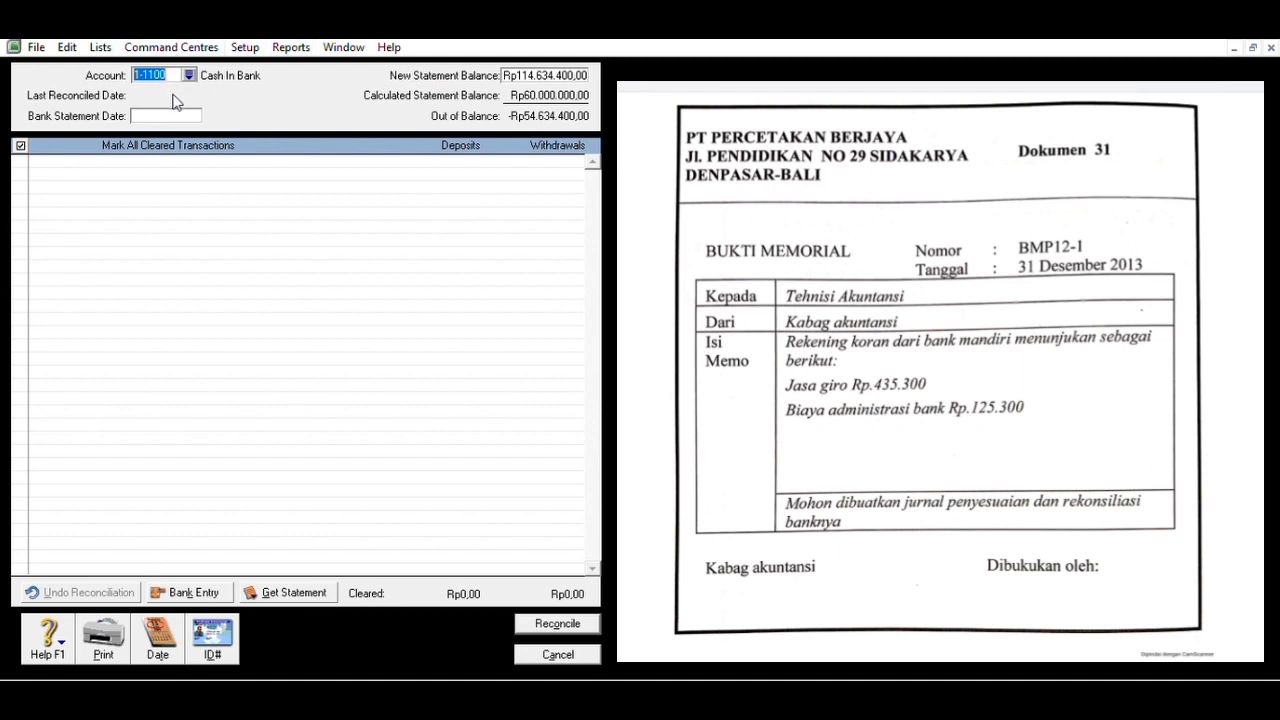
key("Tab")
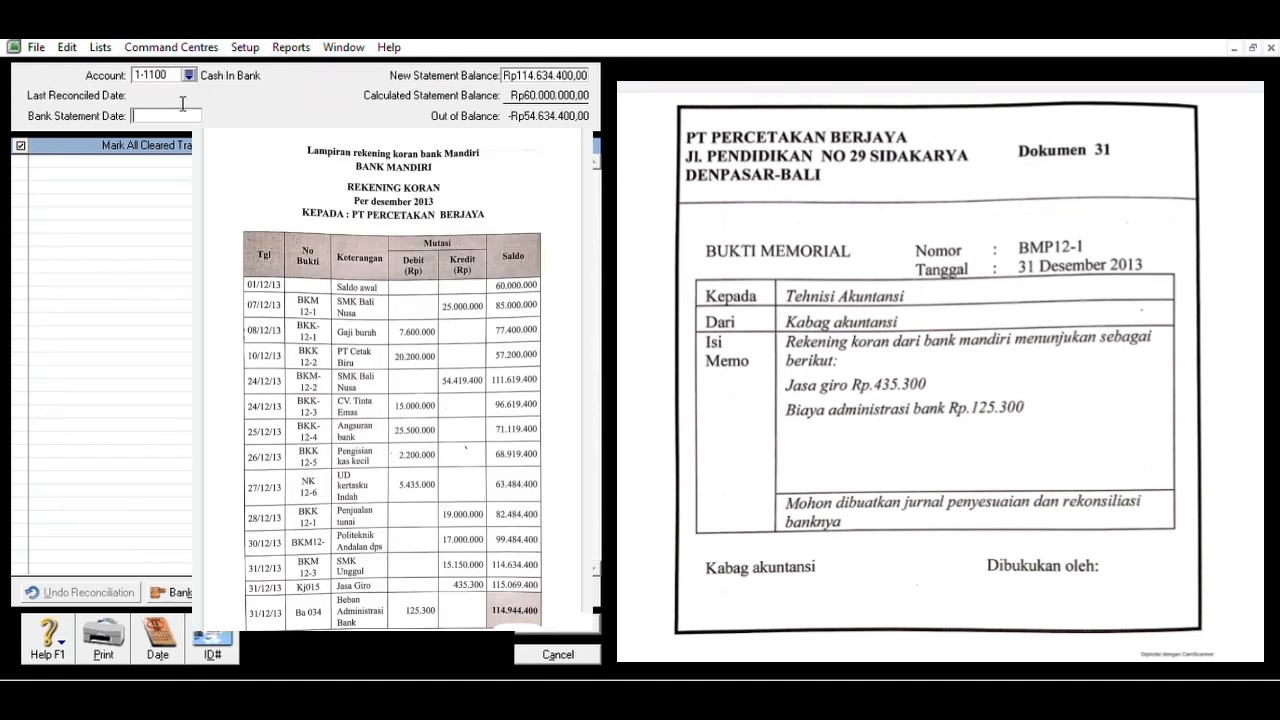
type("31/1")
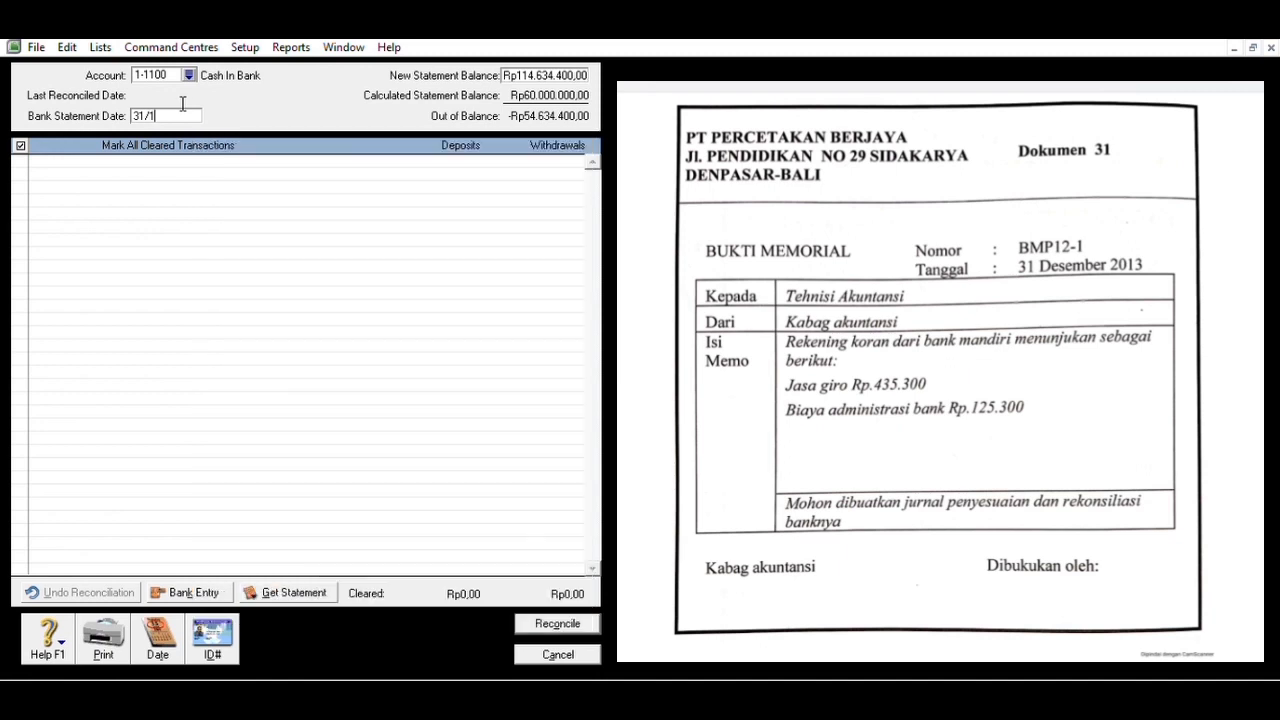
type("2/2020")
key("Tab")
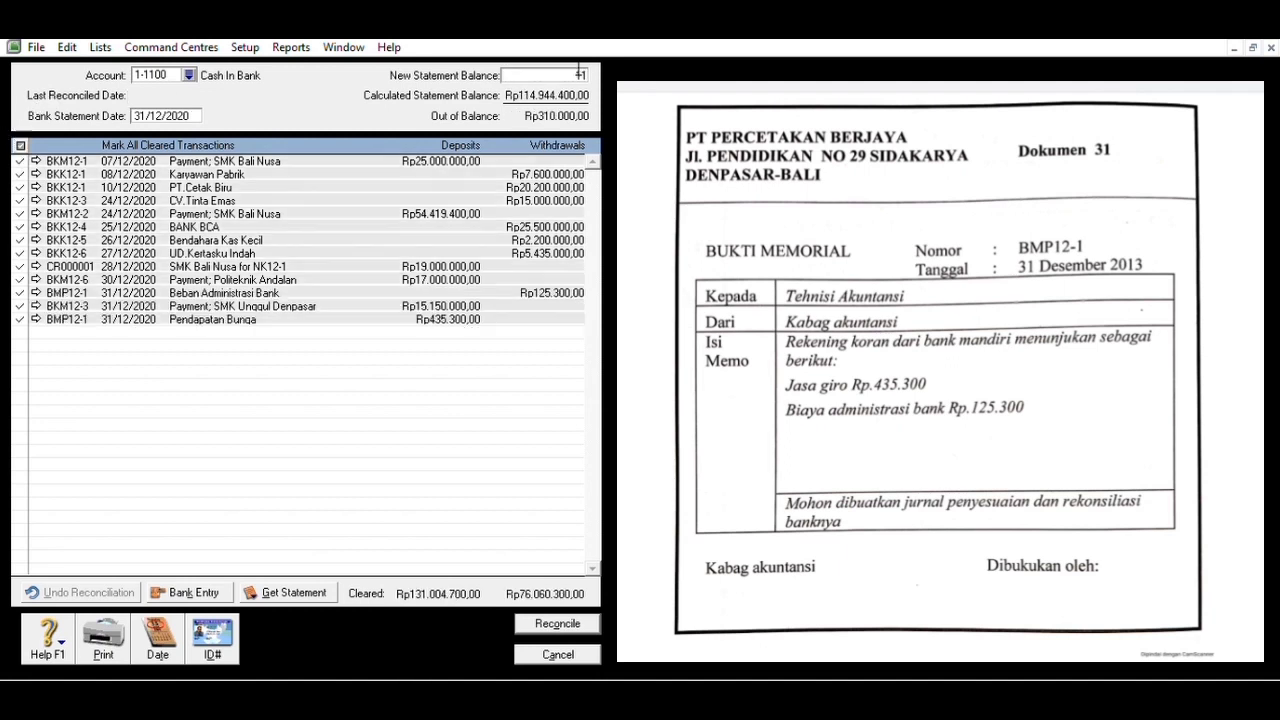
- Set the new statement balance of the Cash In Bank reconciliation to Rp114.944.400
type("14.")
type("944.400")
key("Tab")
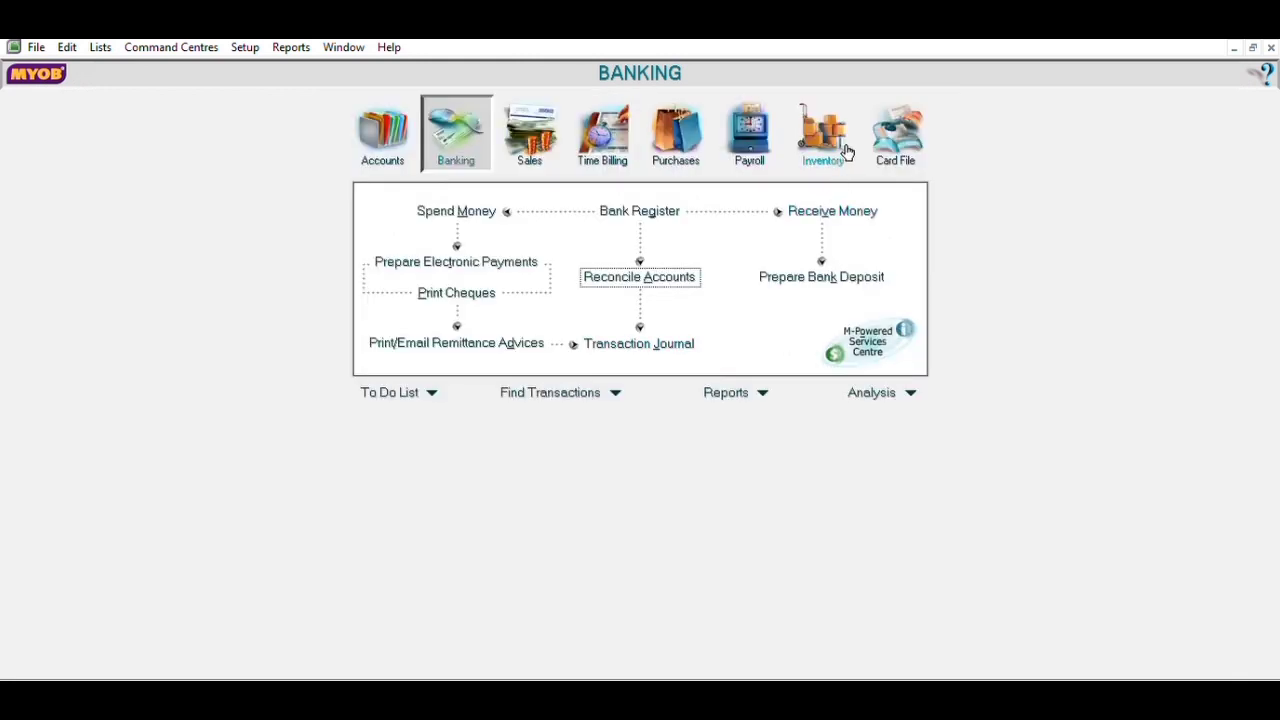
- Enter the inventory count: PER-01 as 15, PER-02 as 10, PER-03 as 14, PER-04 as 250 and PER-05 as 10
left_click(847, 152)
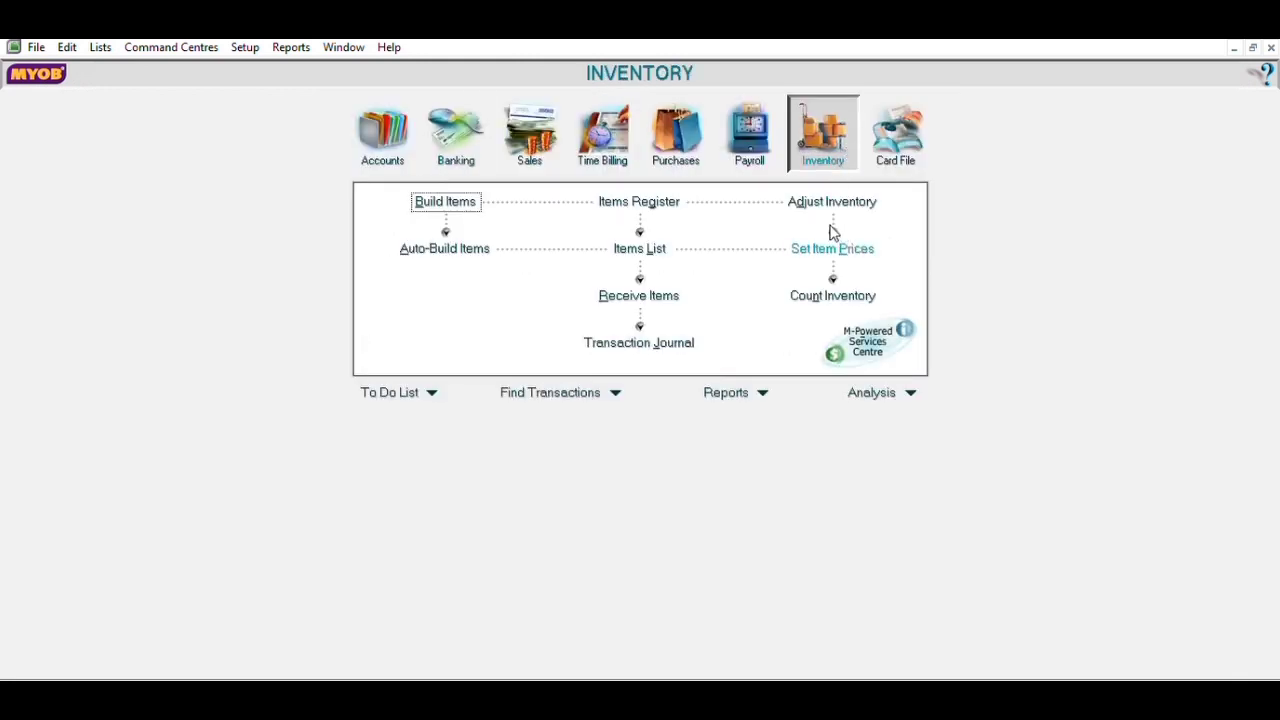
left_click(833, 292)
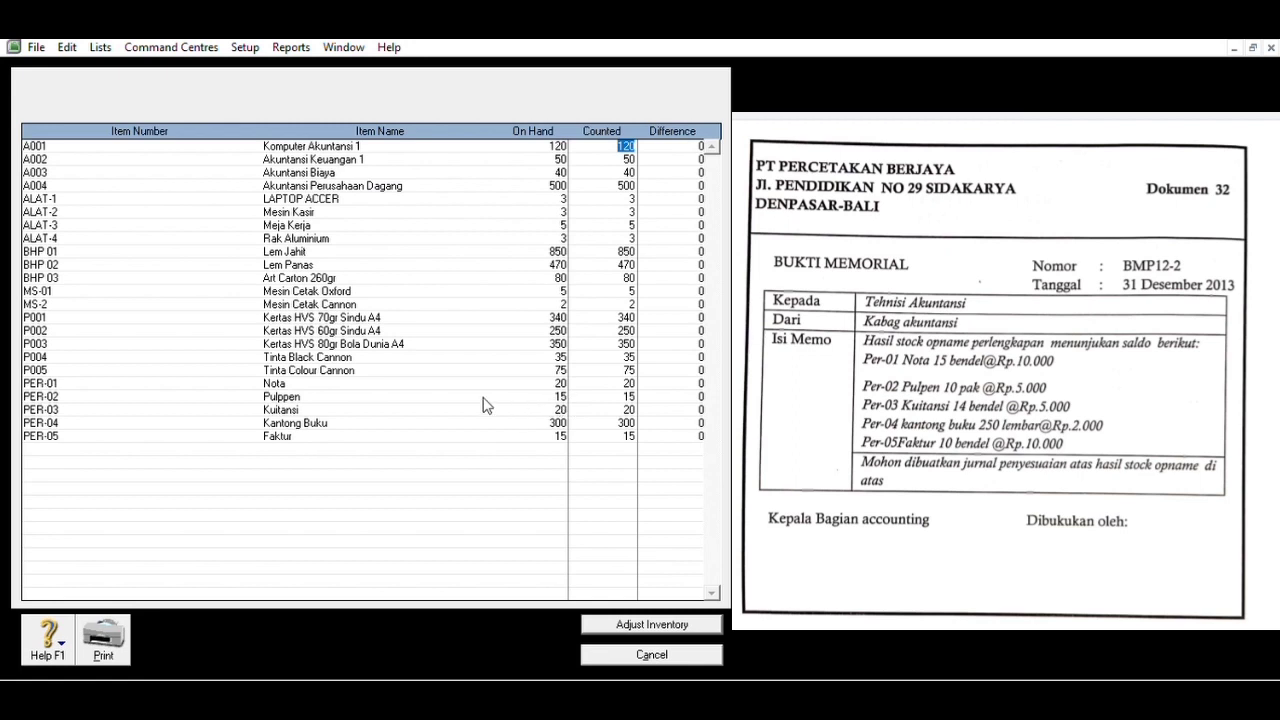
left_click(630, 382)
type("15")
key("Tab")
type("10")
key("Tab")
type("14")
key("Tab")
type("250")
key("Tab")
type("10")
key("Tab")
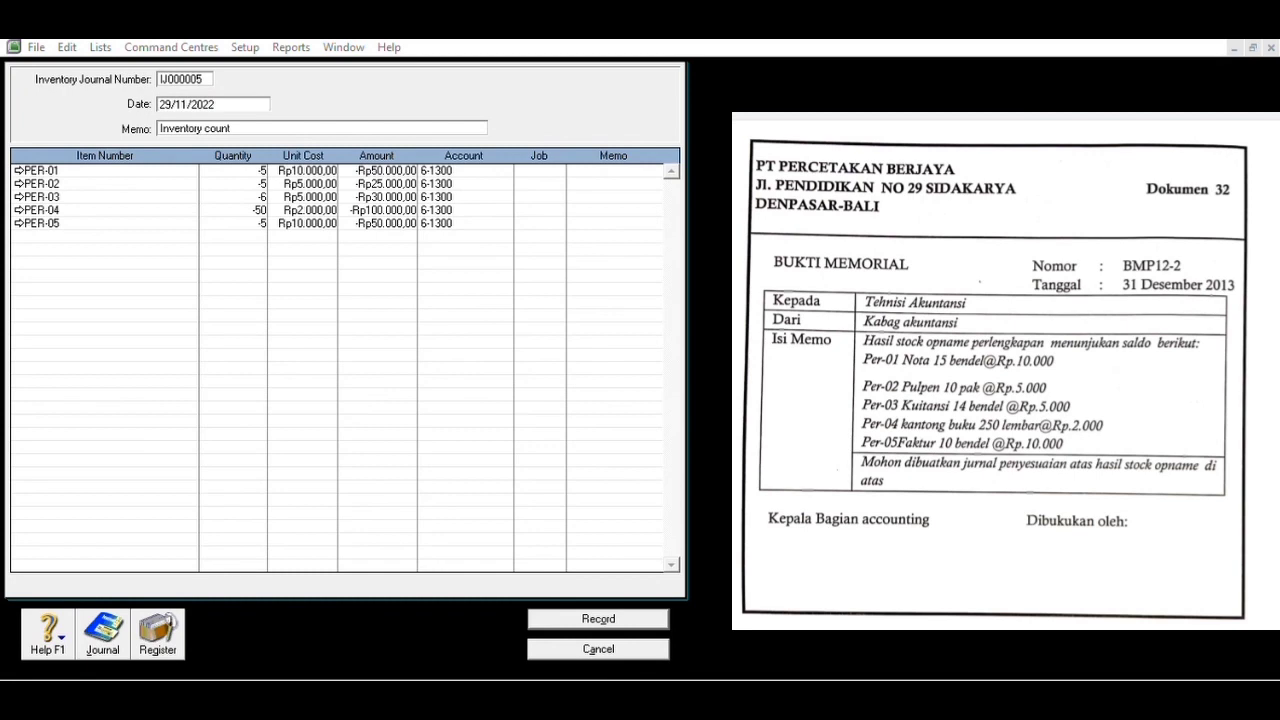
key("alt+Tab")
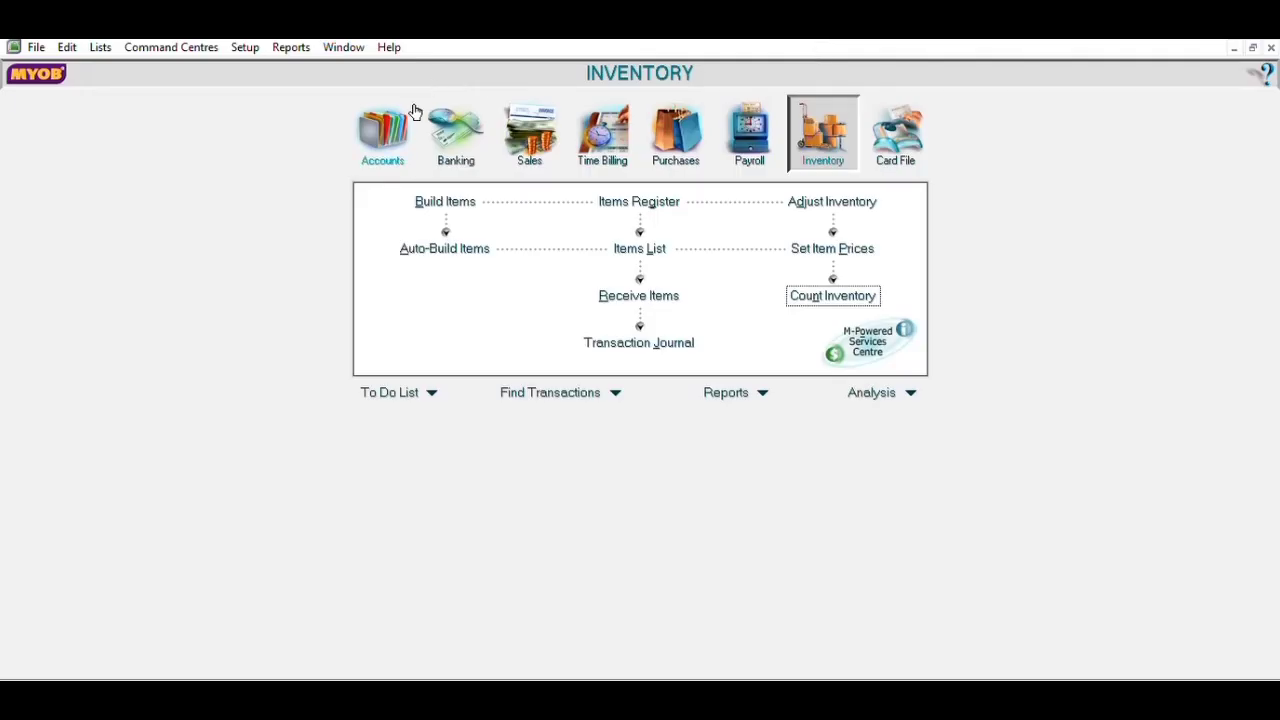
- Check the accounts list for the balances of Account Receivable, Advertising Expense, Insurance Expense and Prepaid Insurance
left_click(414, 114)
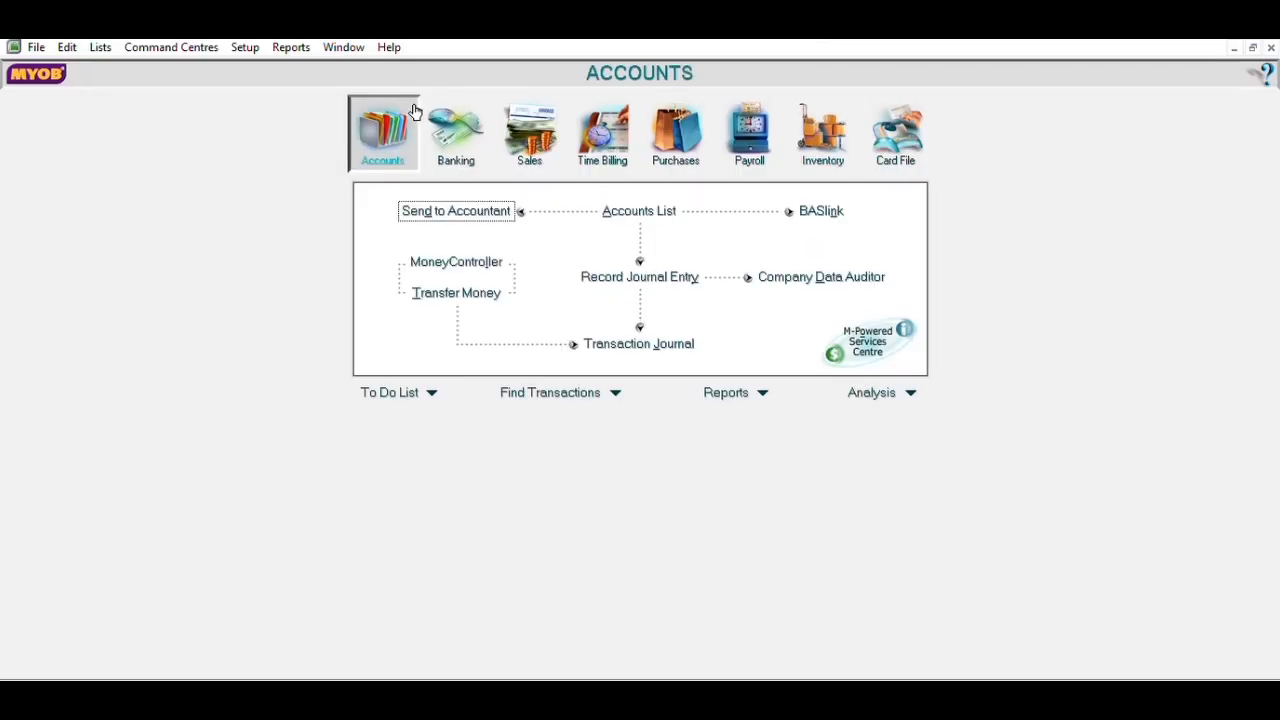
left_click(640, 211)
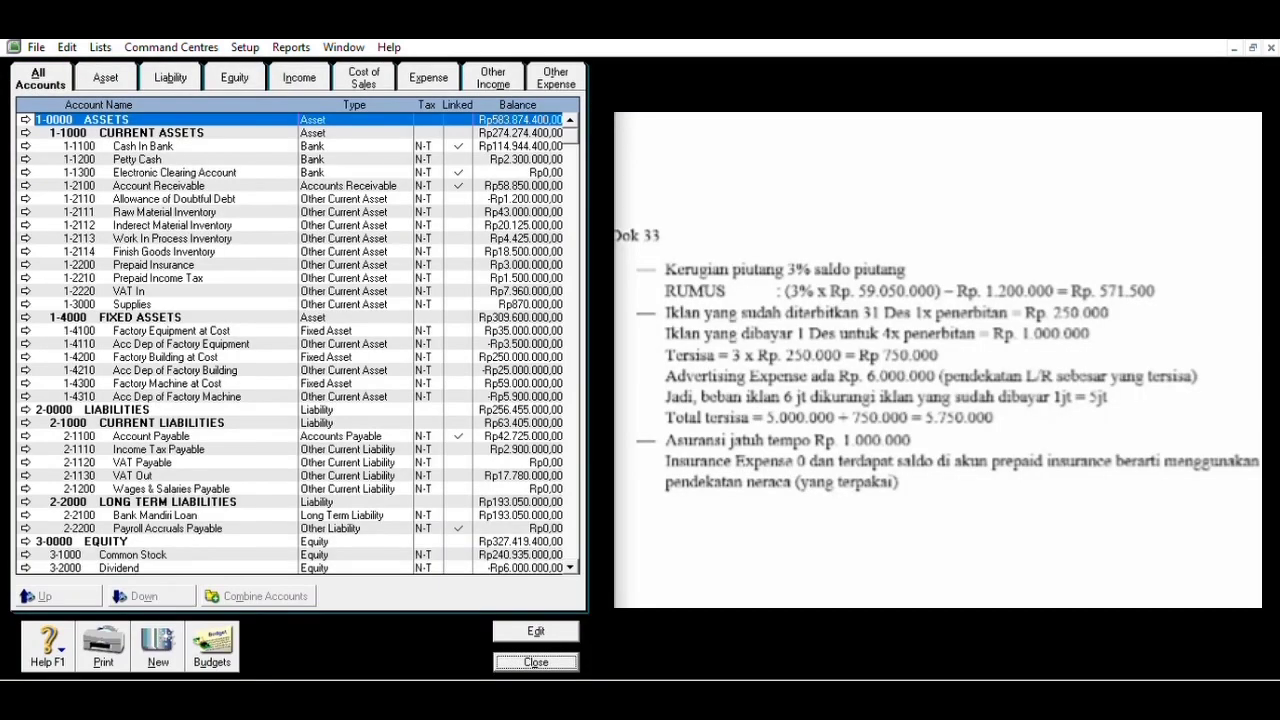
left_click(376, 185)
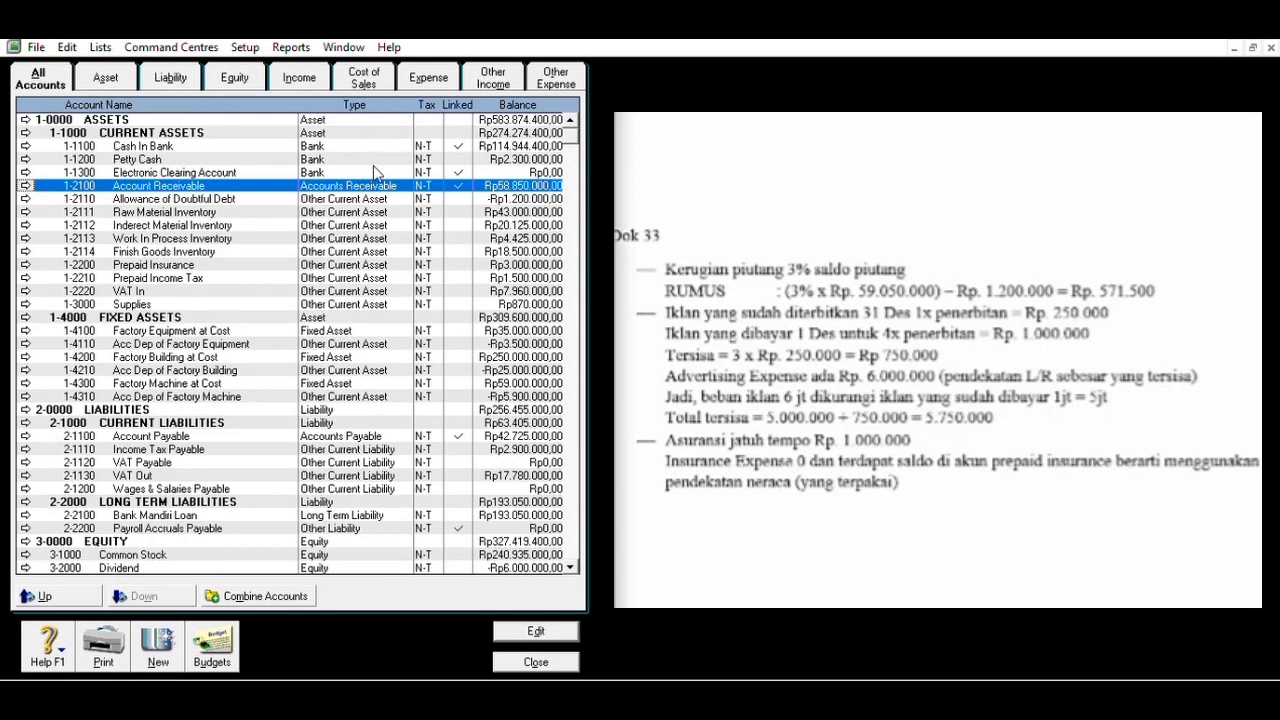
left_click(420, 76)
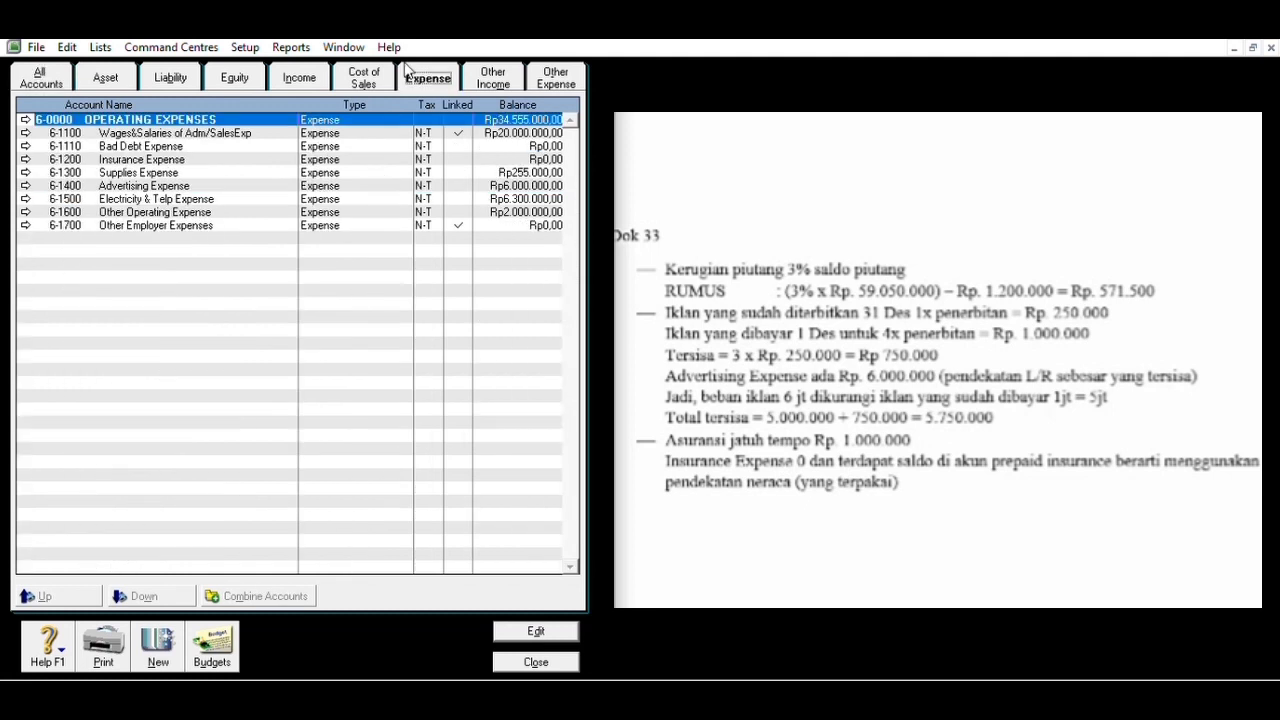
left_click(236, 181)
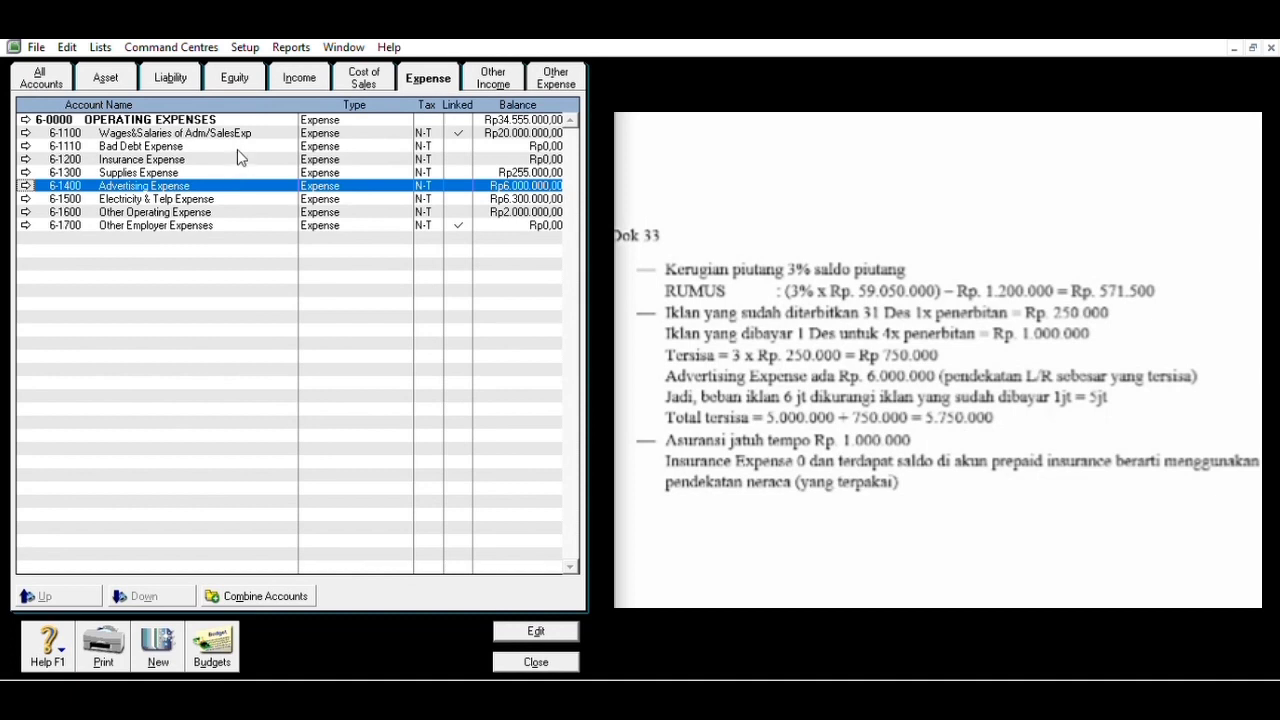
key("Up")
key("Up")
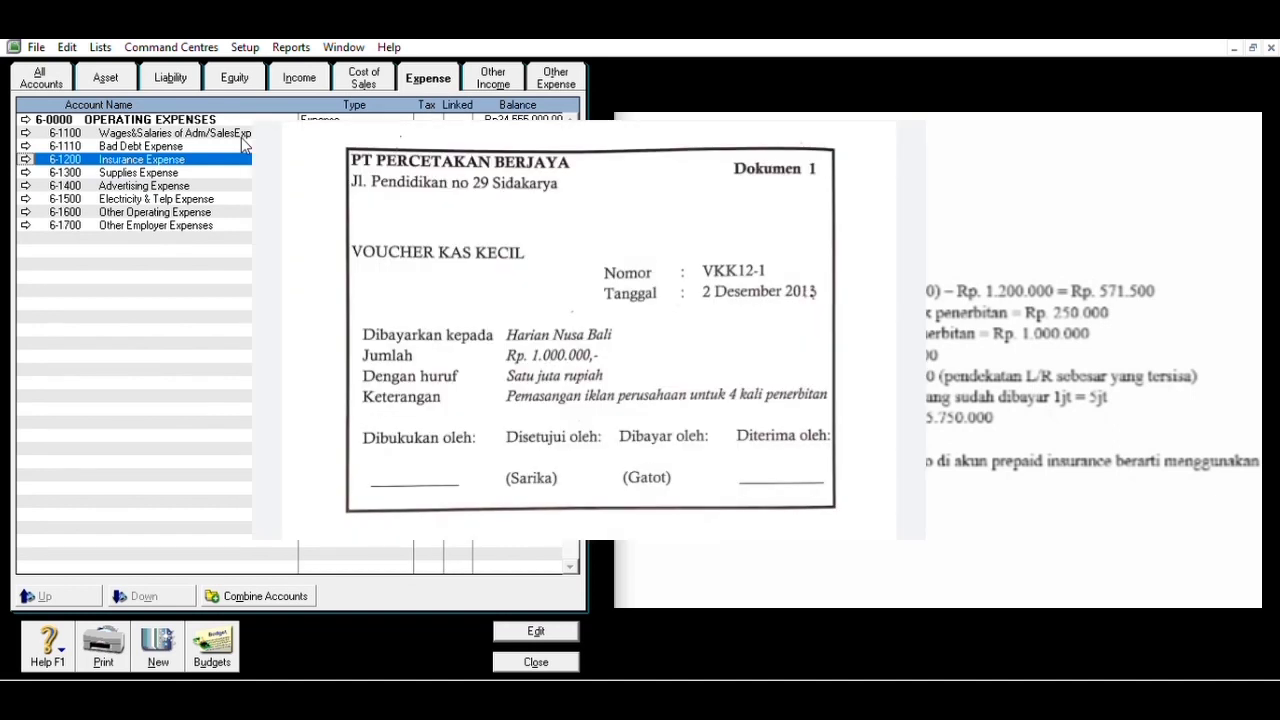
left_click(92, 66)
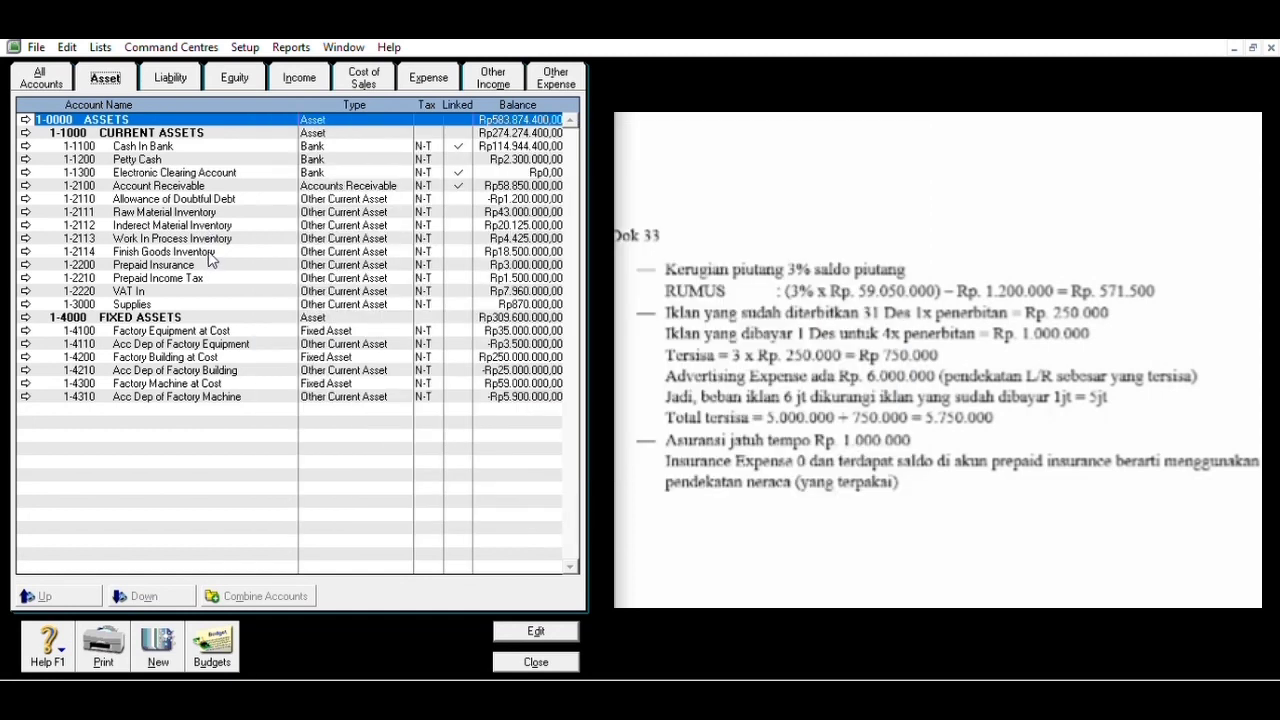
left_click(215, 262)
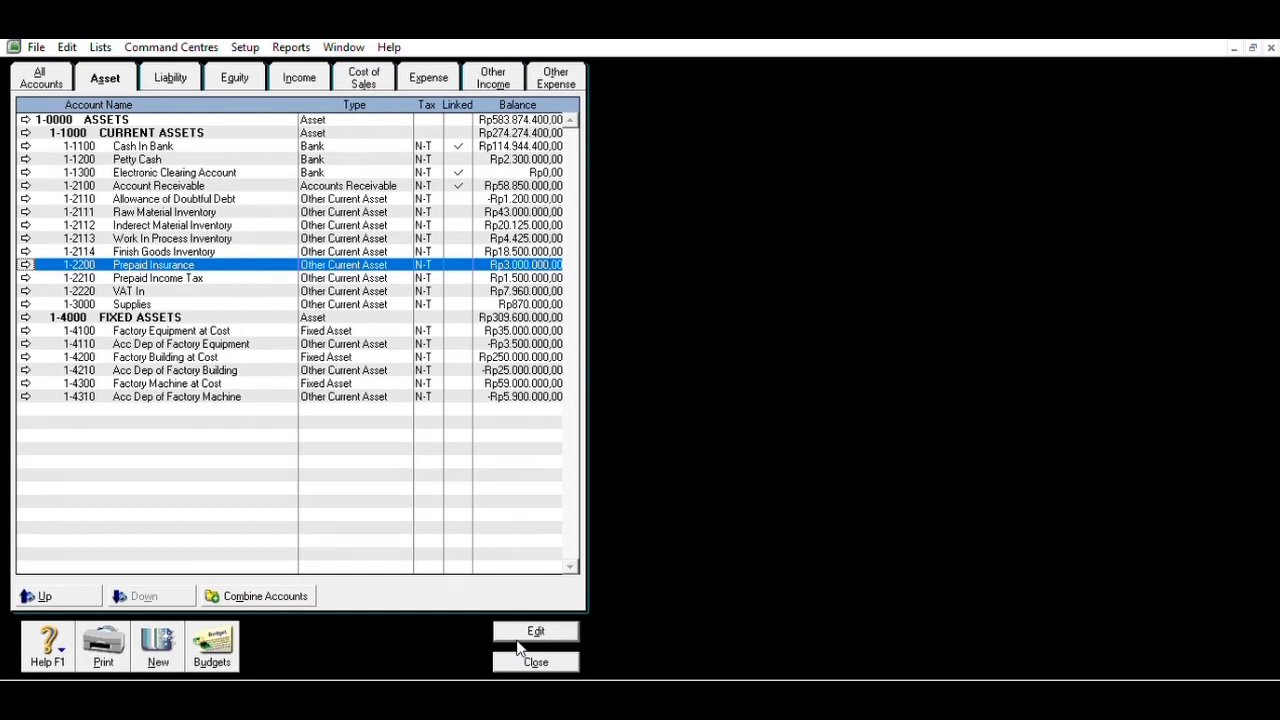
left_click(518, 650)
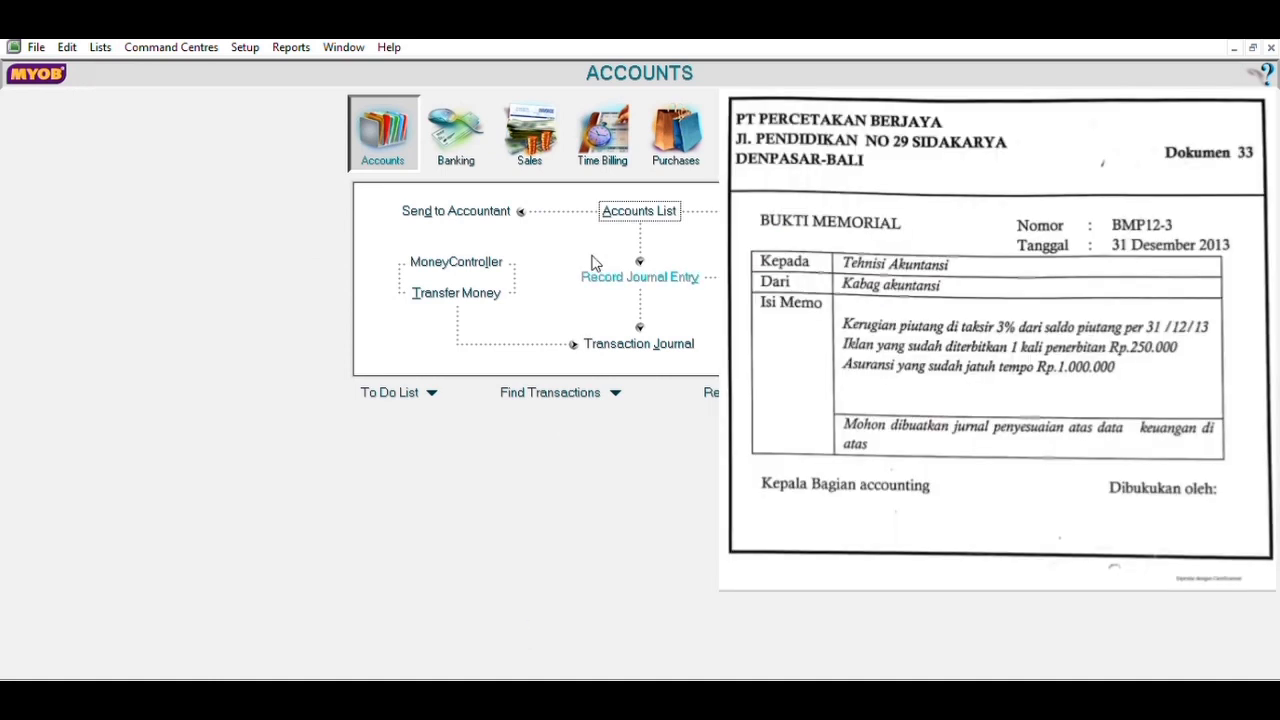
- Start journal entry BMP12-3 dated 31/12/2020 with the memo "Penyesuaian Kerugian Piutang, iklan, dan ansuransi"
left_click(595, 268)
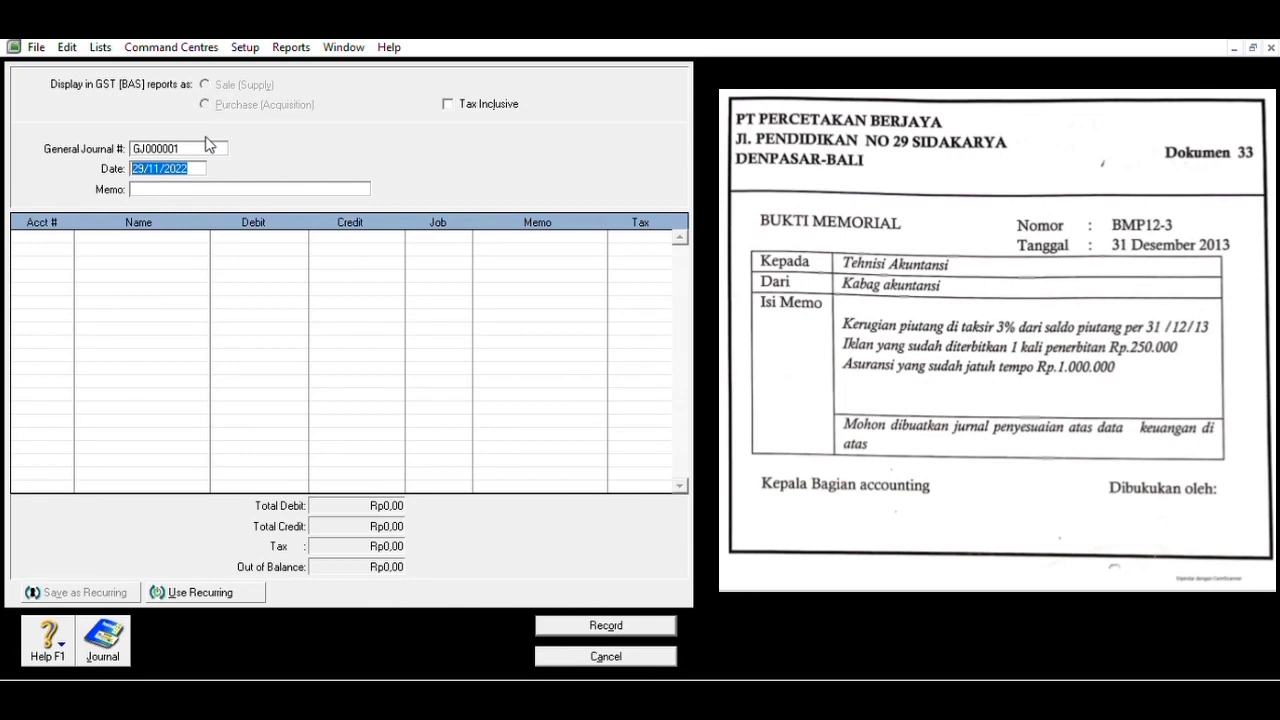
left_click(218, 145)
key("BackSpace")
type("B")
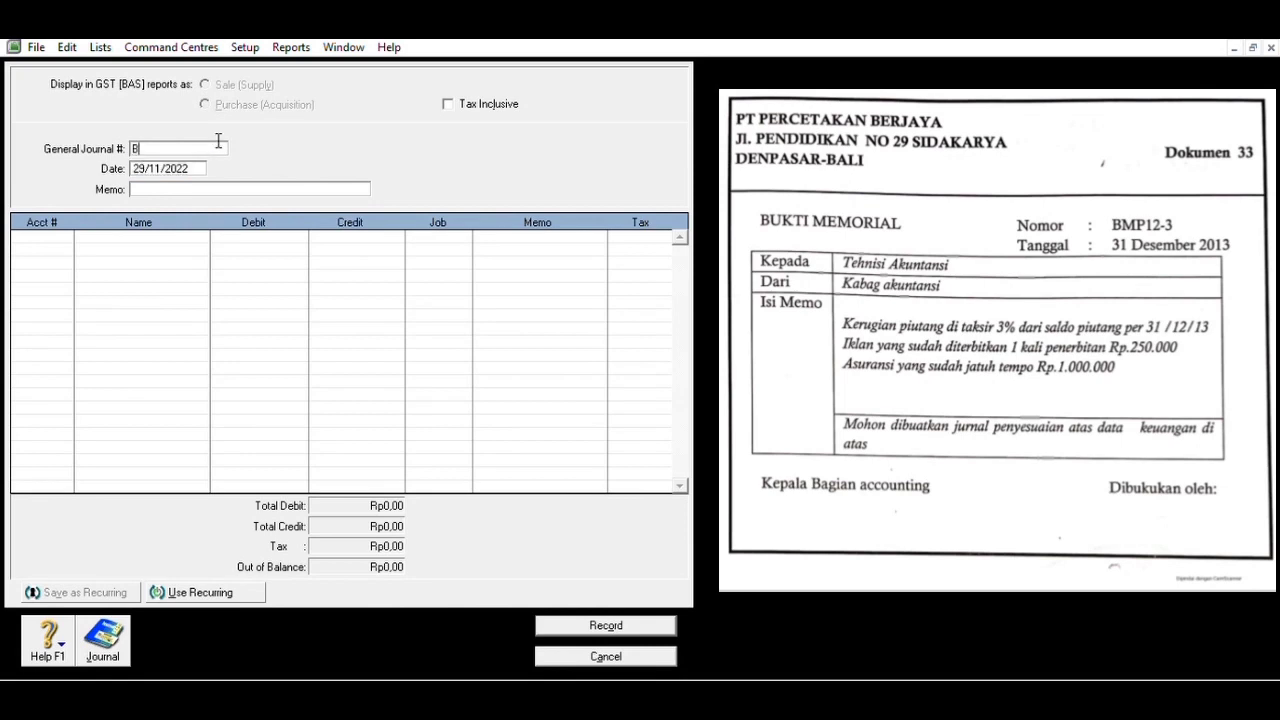
type("MP12-3")
key("Tab")
type("31/12/2020")
left_click(216, 182)
type("Penyesuaian")
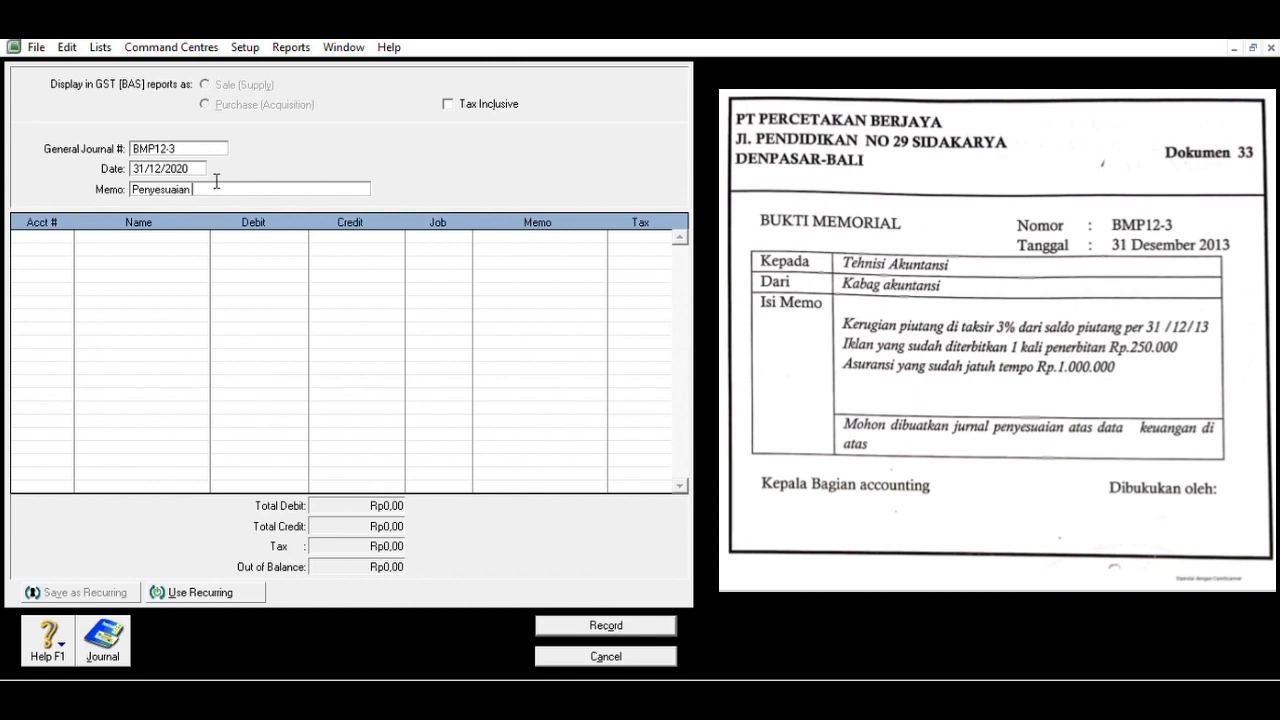
type("Kerugian Piutang, iklan, dan ansuransi")
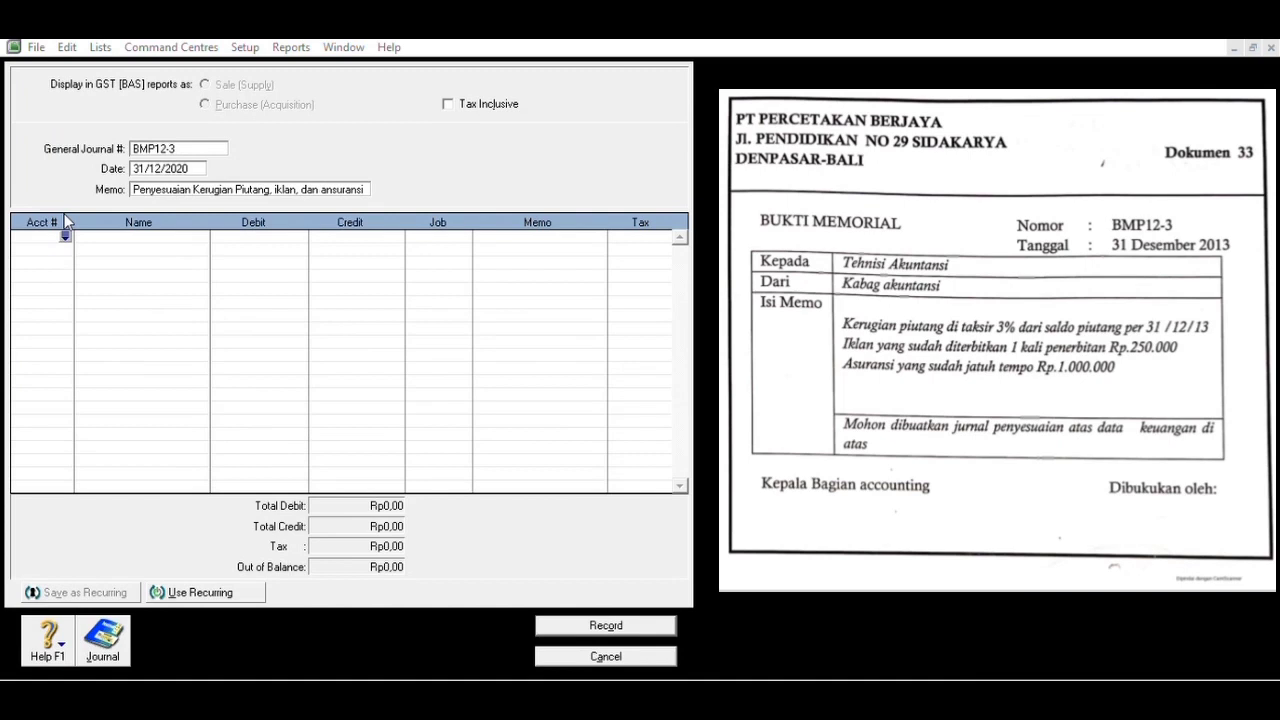
- Debit Bad Debt Expense (6-1110) and credit Allowance of Doubtful Debt (1-2110) for Rp571.500 each in the journal entry
type("61110")
key("Tab")
type("5")
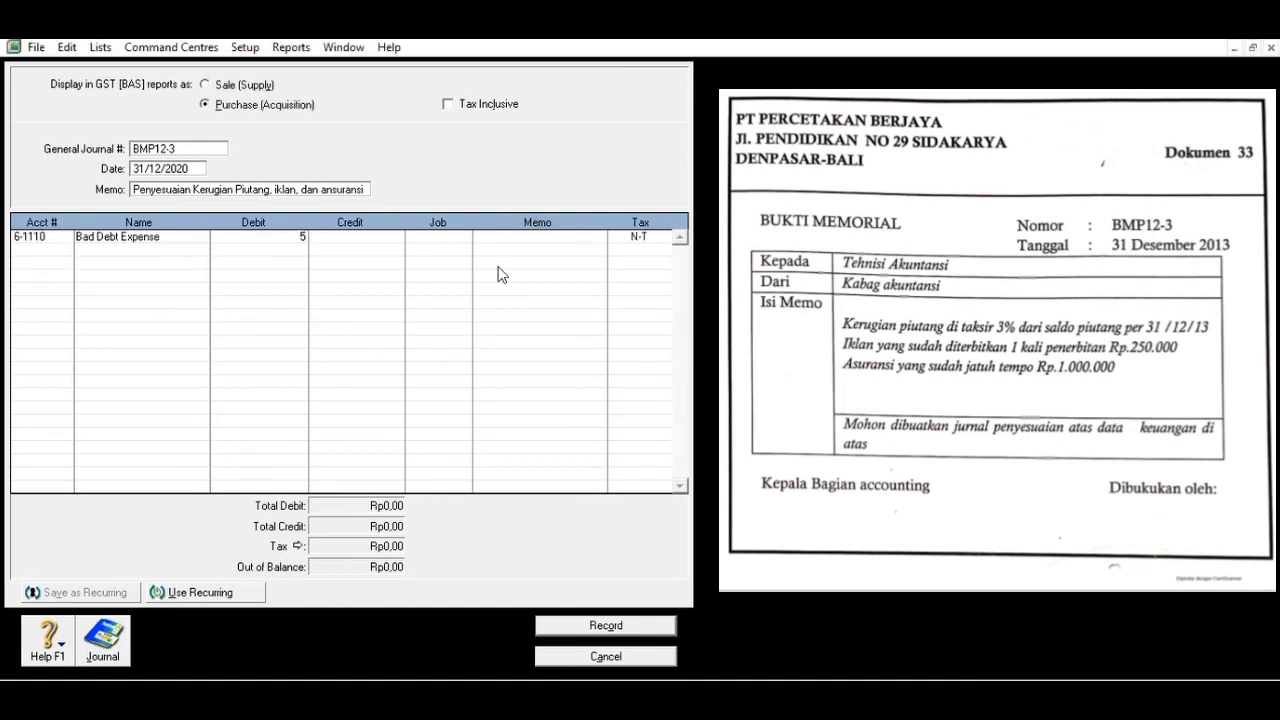
type("71.500")
key("Return")
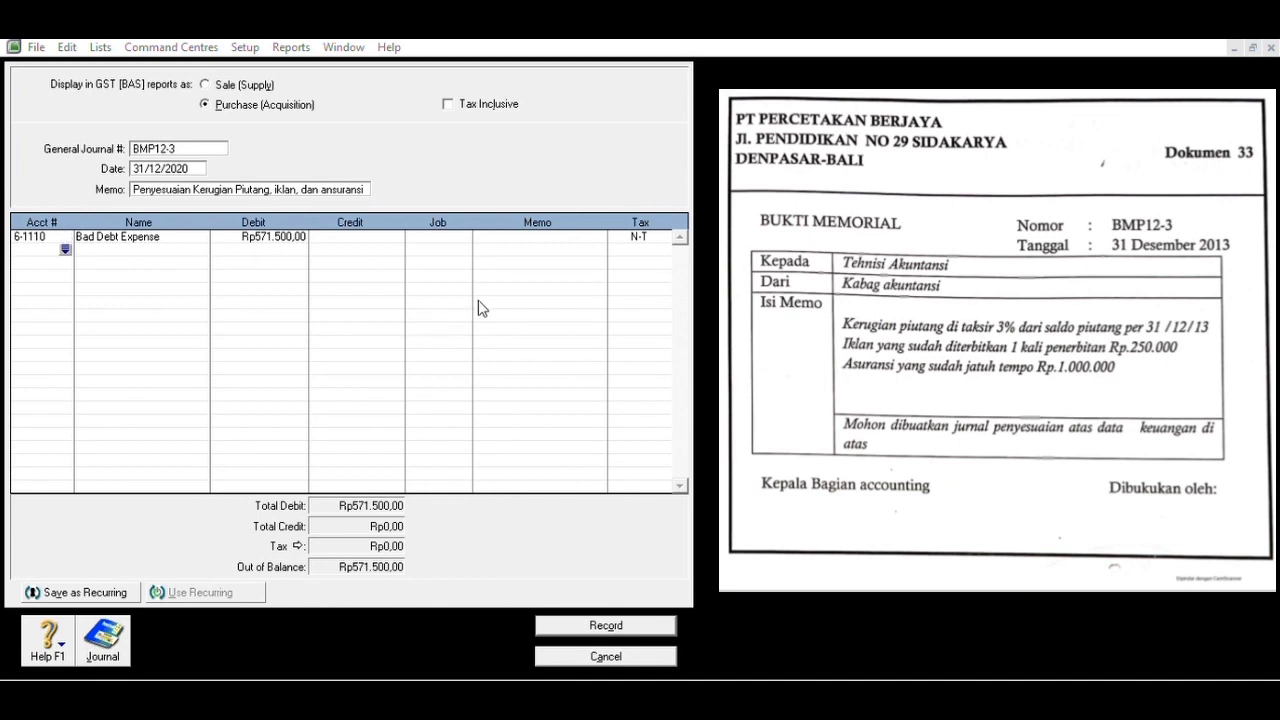
type("1-2110")
key("Tab")
key("Tab")
key("Return")
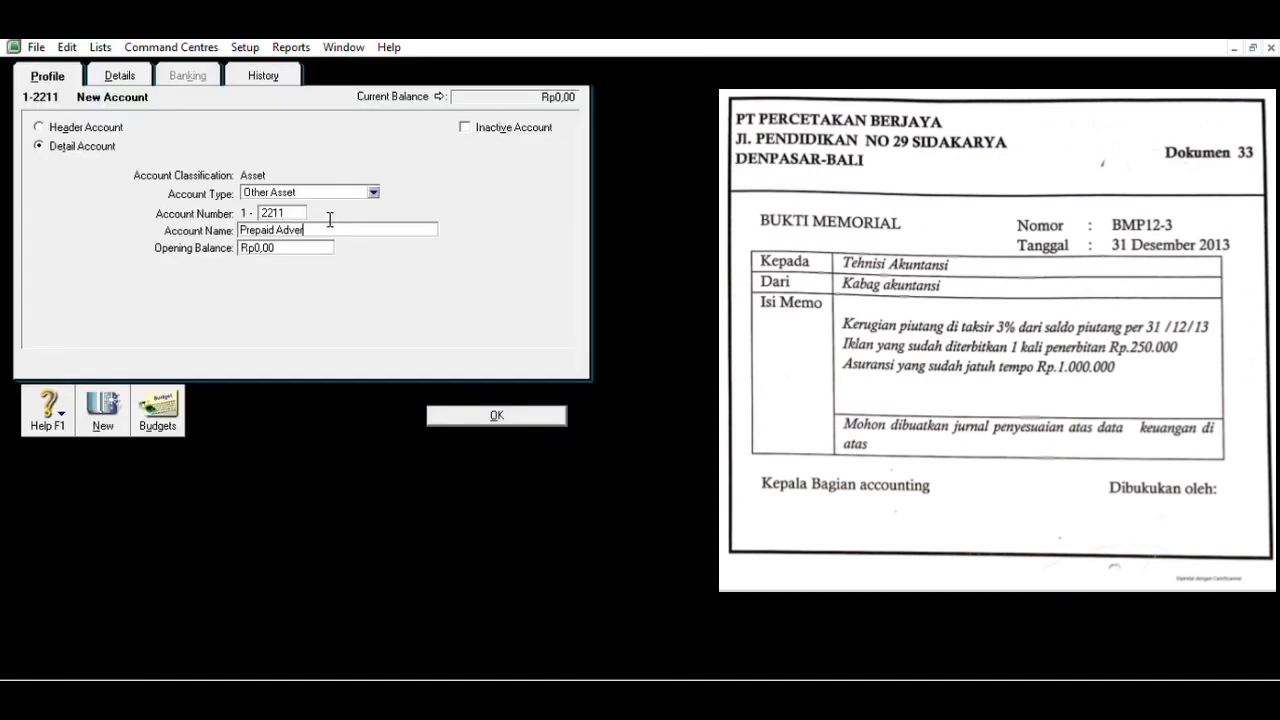
- Create the Other Asset detail account 1-2211 Prepaid Advertising and debit it Rp5.750.000 in the journal entry
type("tising")
left_click(548, 410)
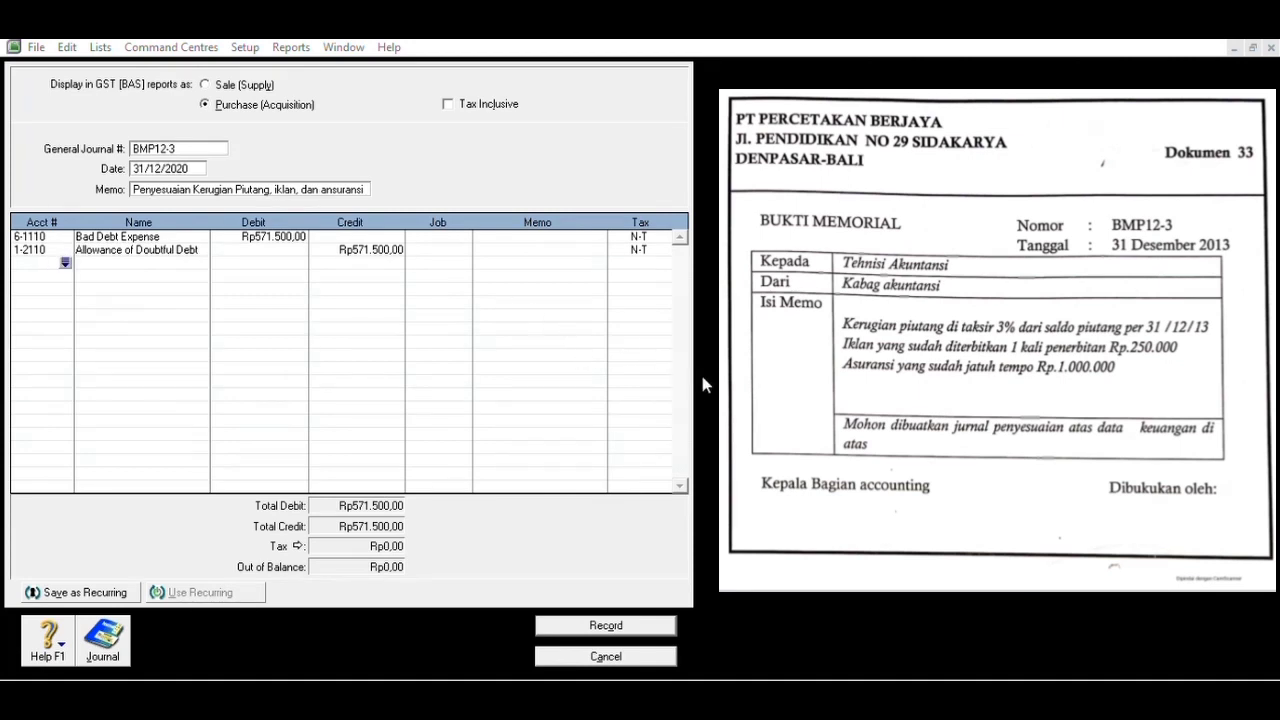
key("Return")
type("5750000")
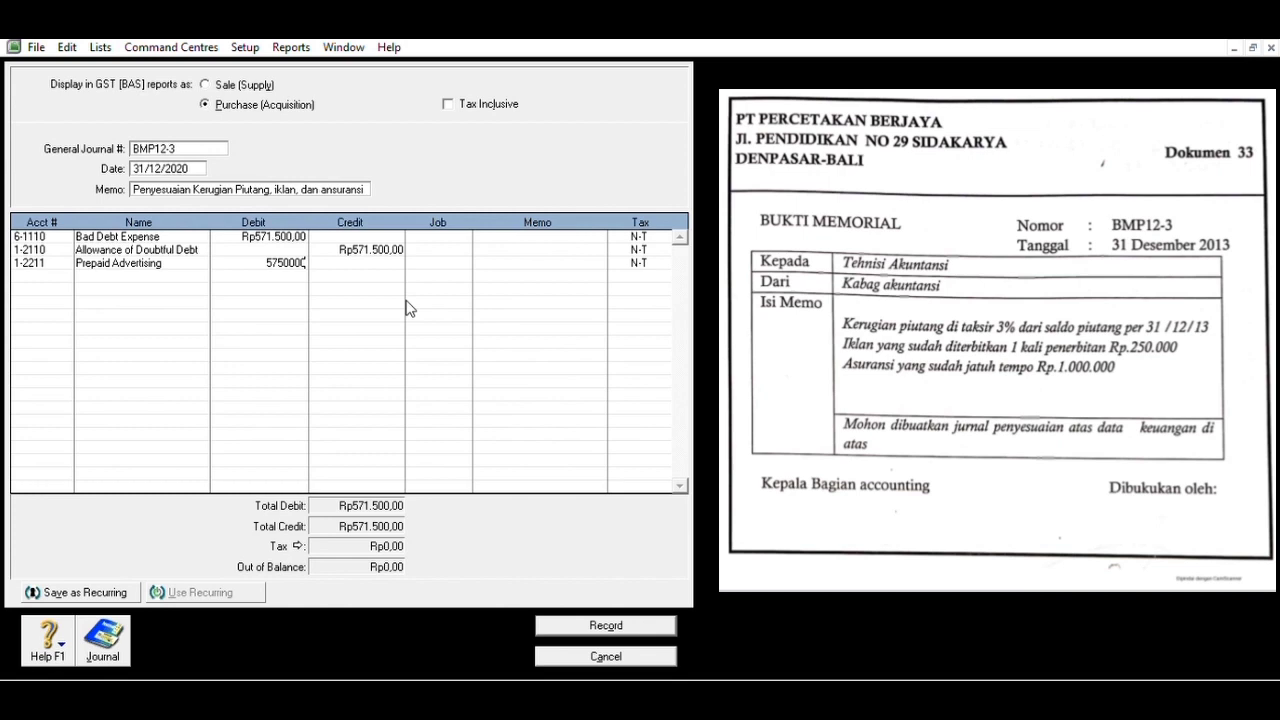
key("Return")
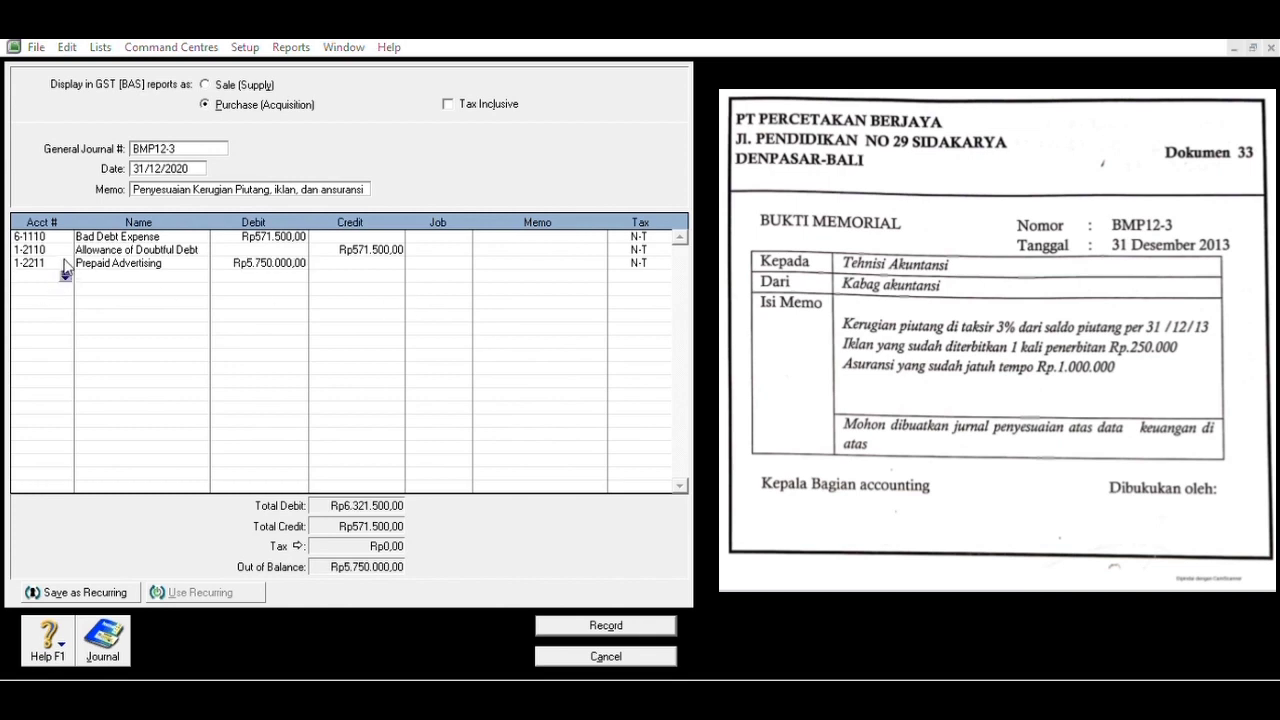
- Credit Advertising Expense (6-1400) Rp5.750.000 on the following line of the journal entry
double_click(525, 309)
key("Tab")
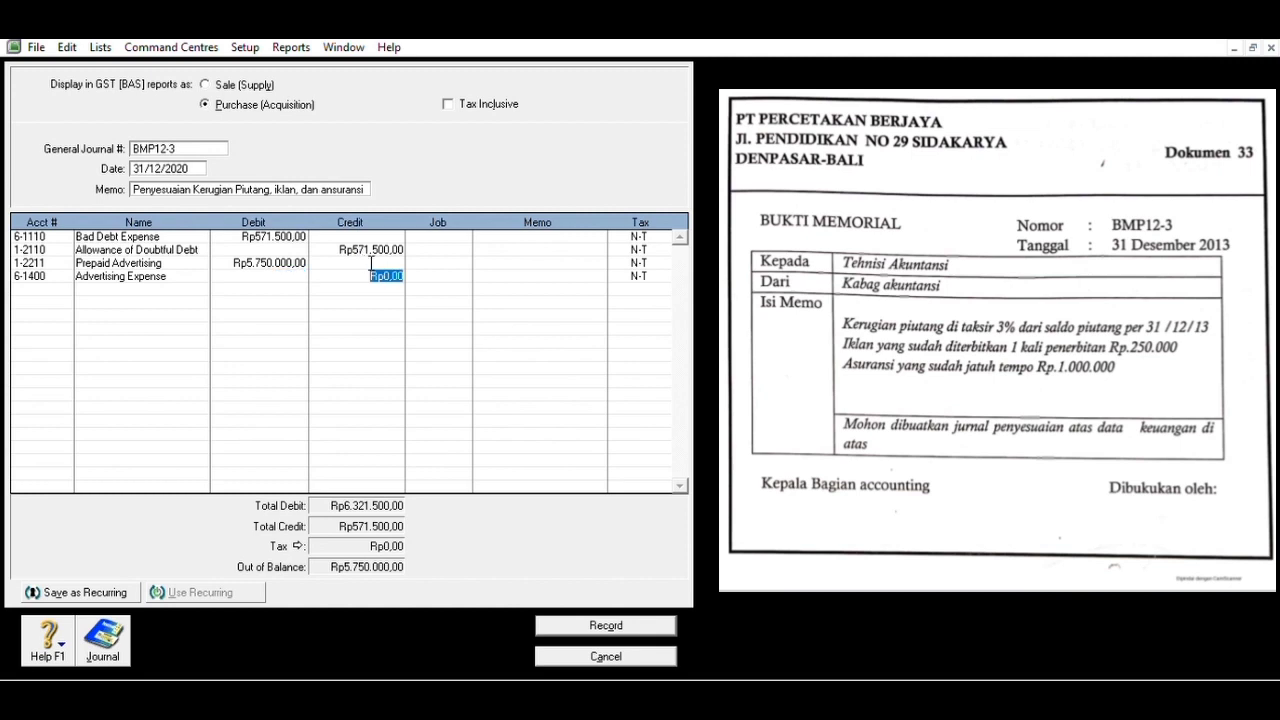
type("5750000")
key("Return")
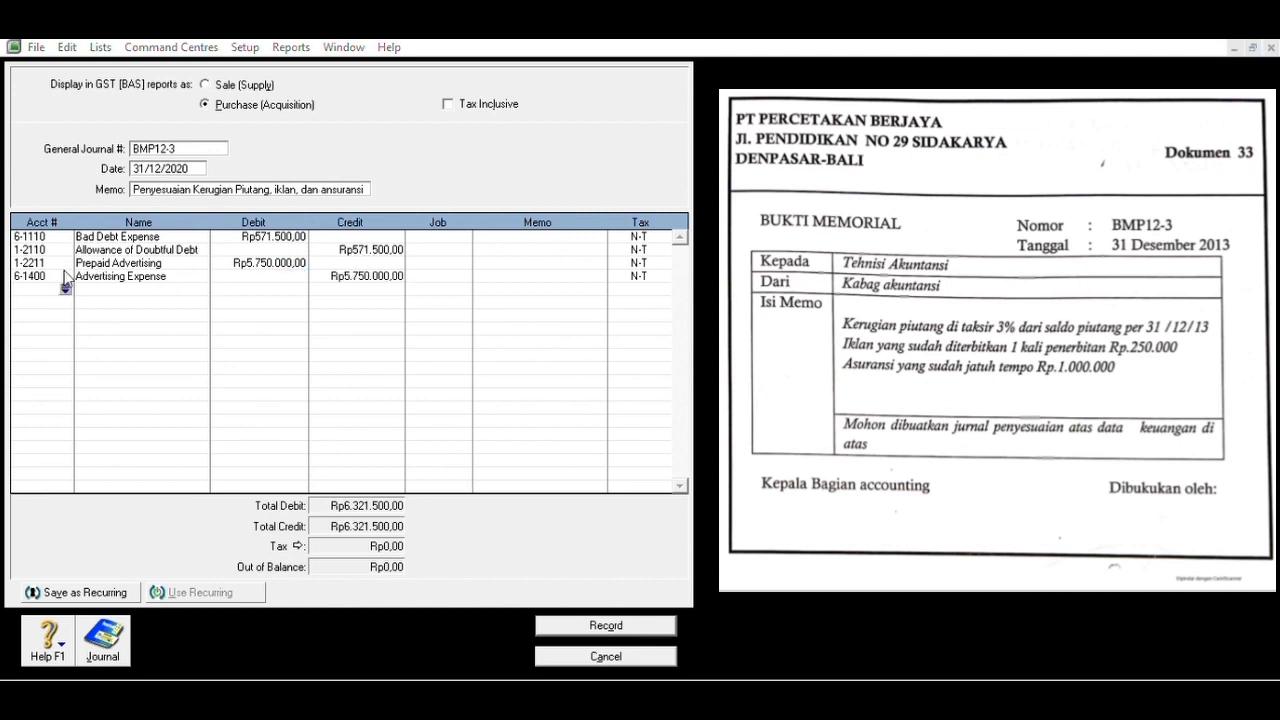
- Debit Insurance Expense and credit Prepaid Insurance for Rp1.000.000 each, and record the journal entry
double_click(585, 291)
type("100000")
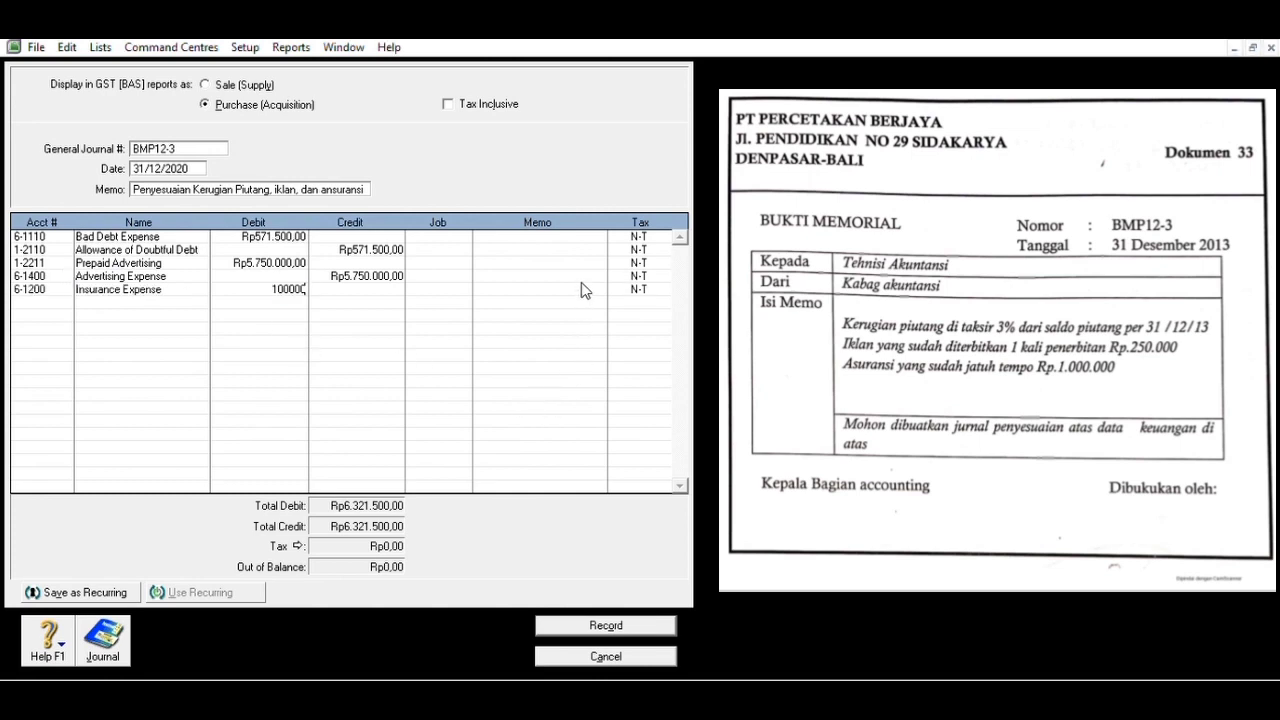
key("Tab")
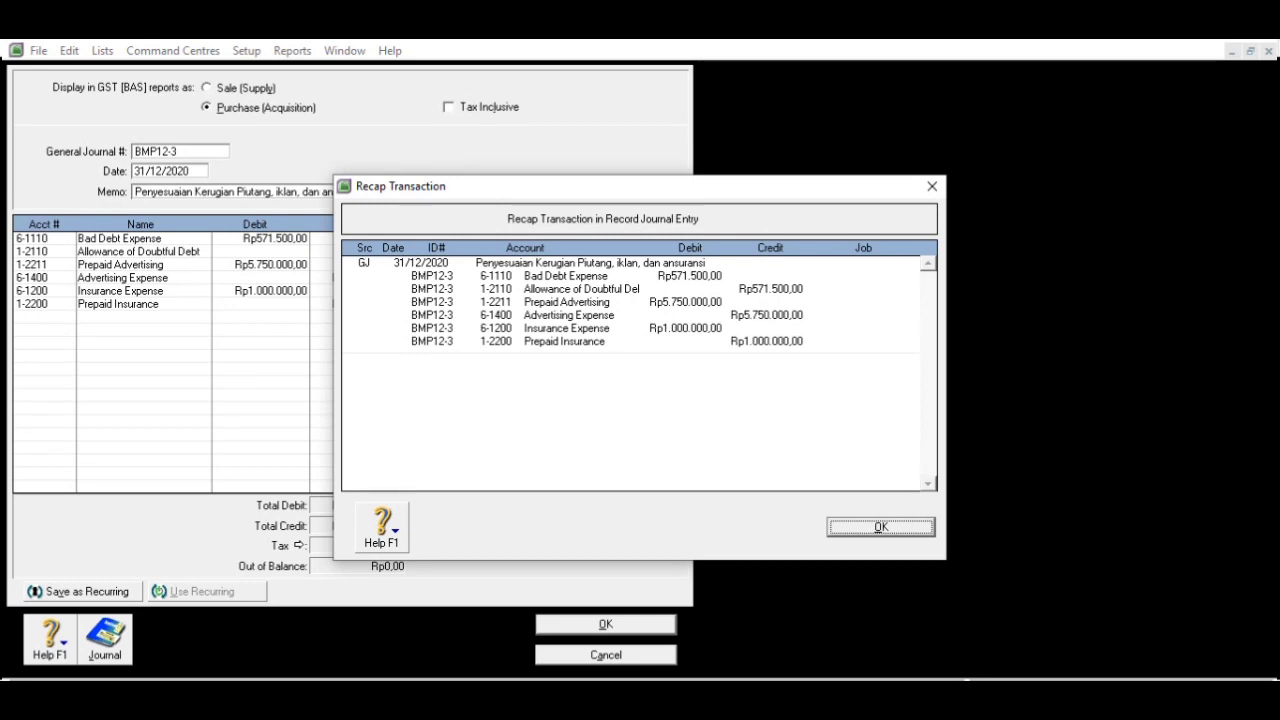
key("Return")
left_click(630, 624)
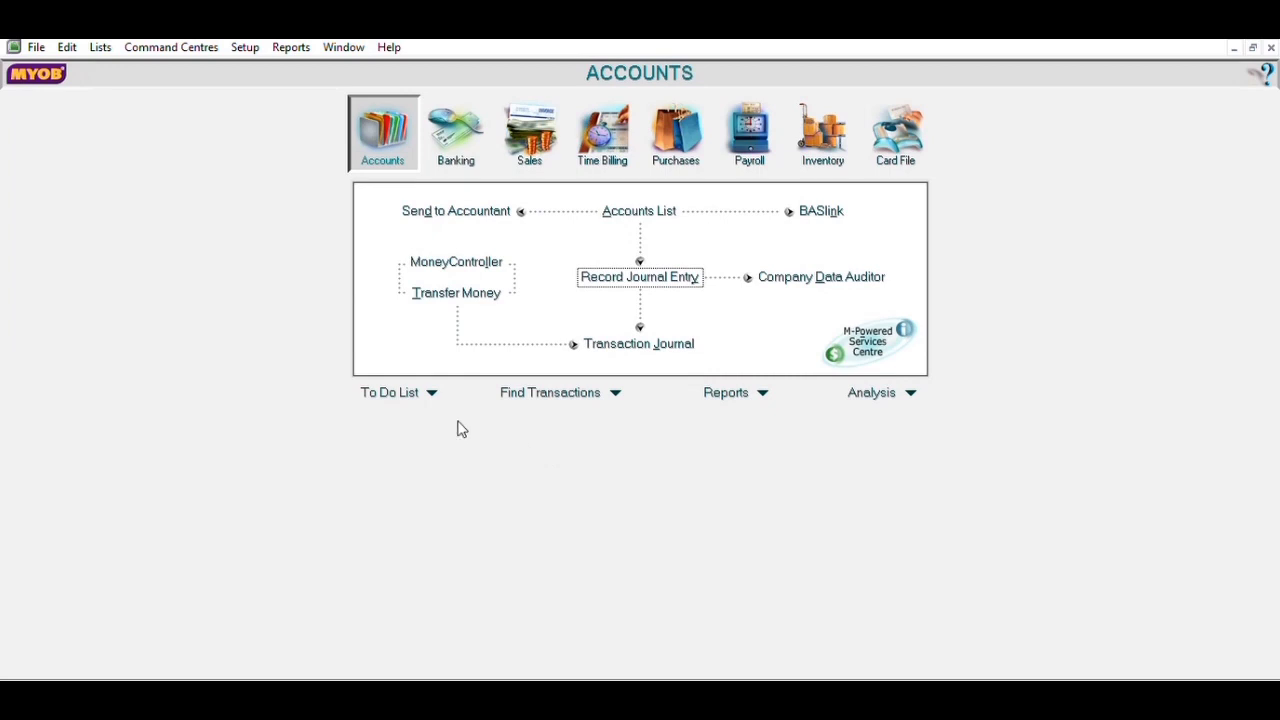
- Check the balances of VAT In among the asset accounts and VAT Out among the liability accounts
left_click(639, 211)
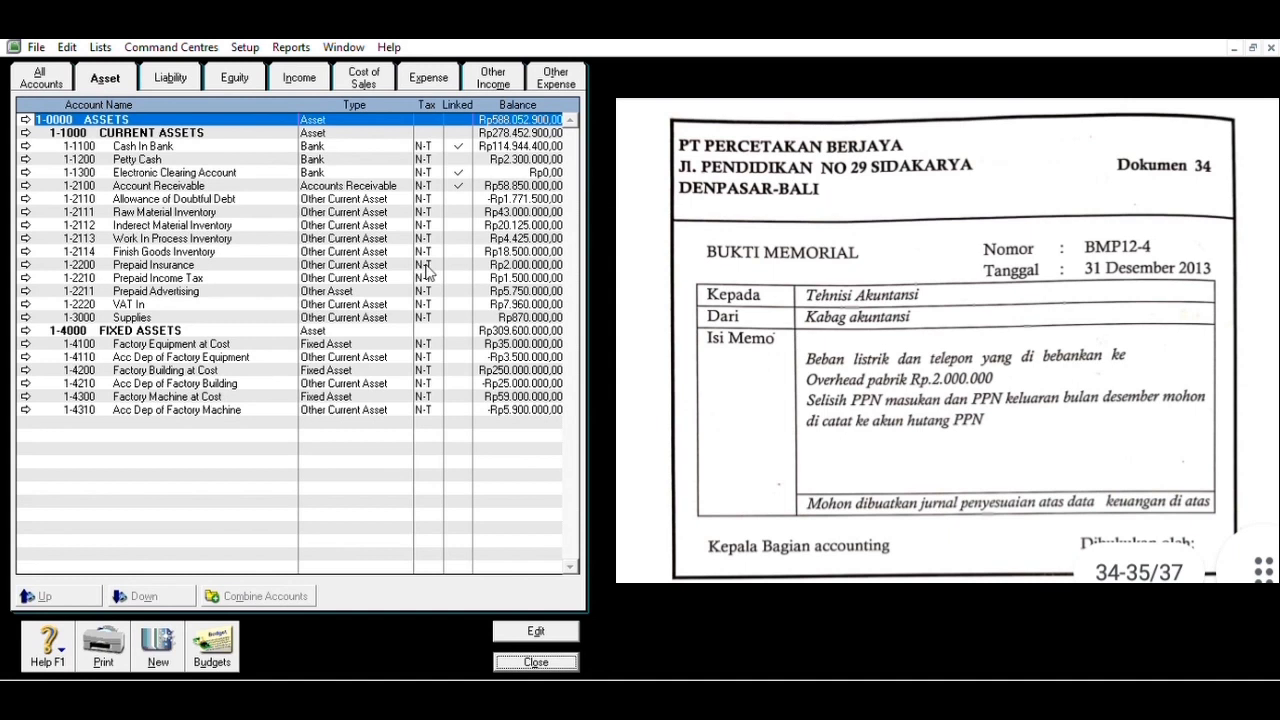
left_click(247, 304)
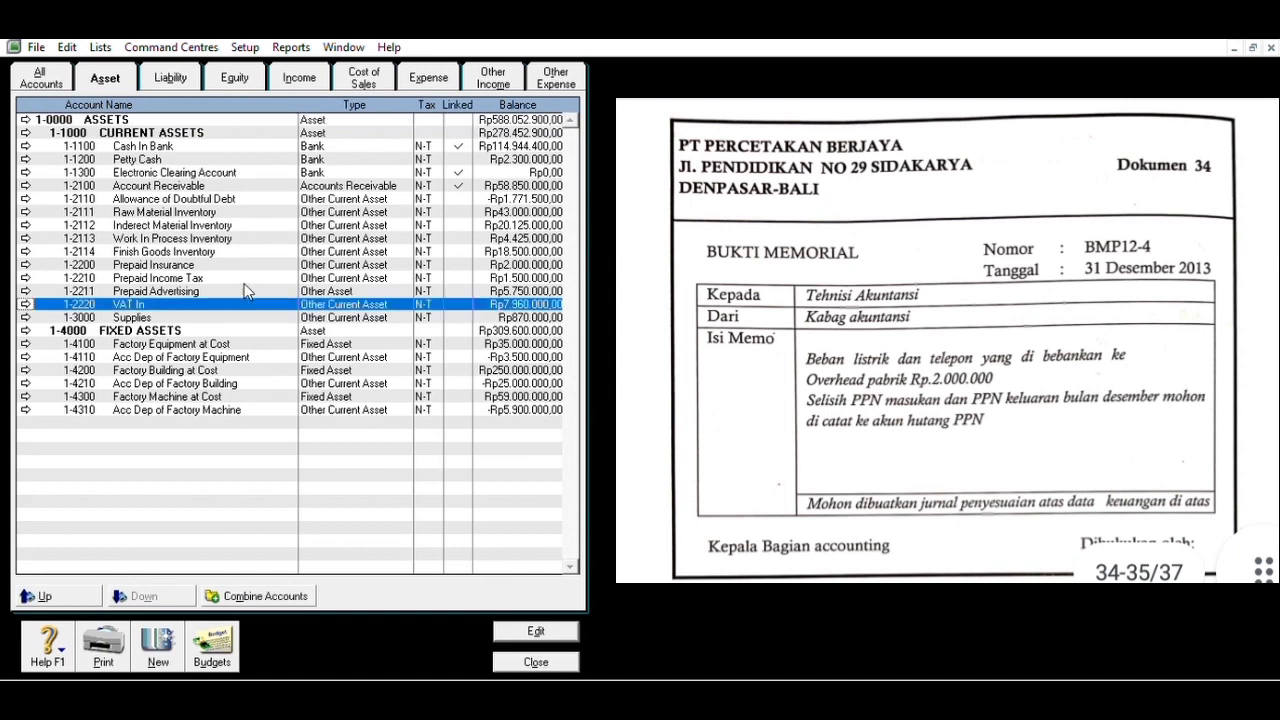
left_click(168, 77)
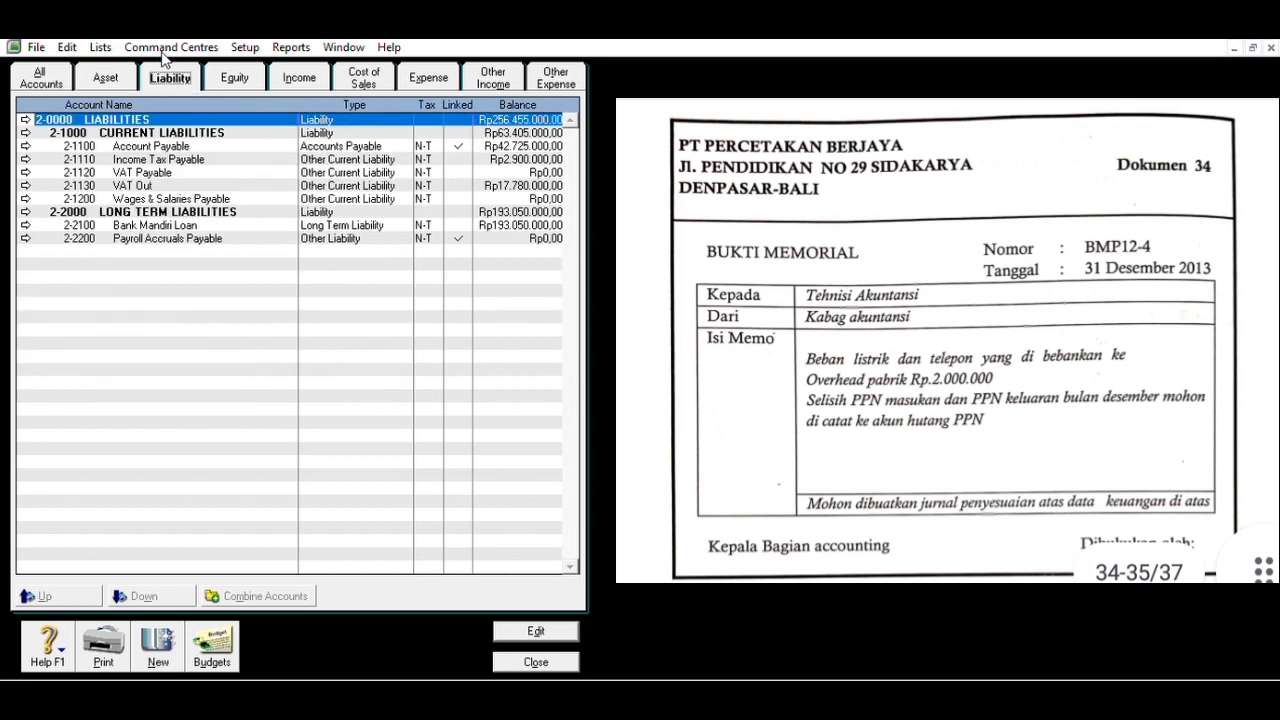
left_click(150, 185)
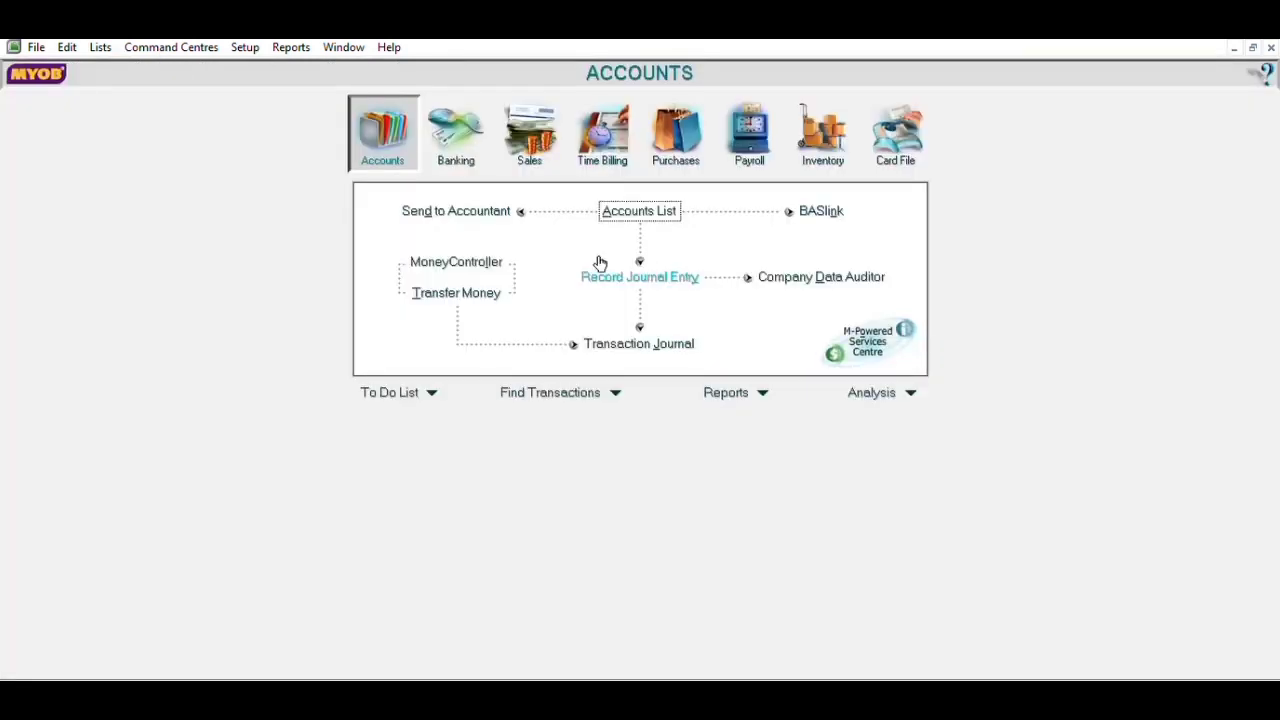
- Start journal entry BMP12-4 with memo "Penyesuaian Beban dan PPN", debiting Factory Overhead Cost (5-1500) and crediting Electricity & Telp Expense (6-1500) Rp2.000.000
left_click(600, 266)
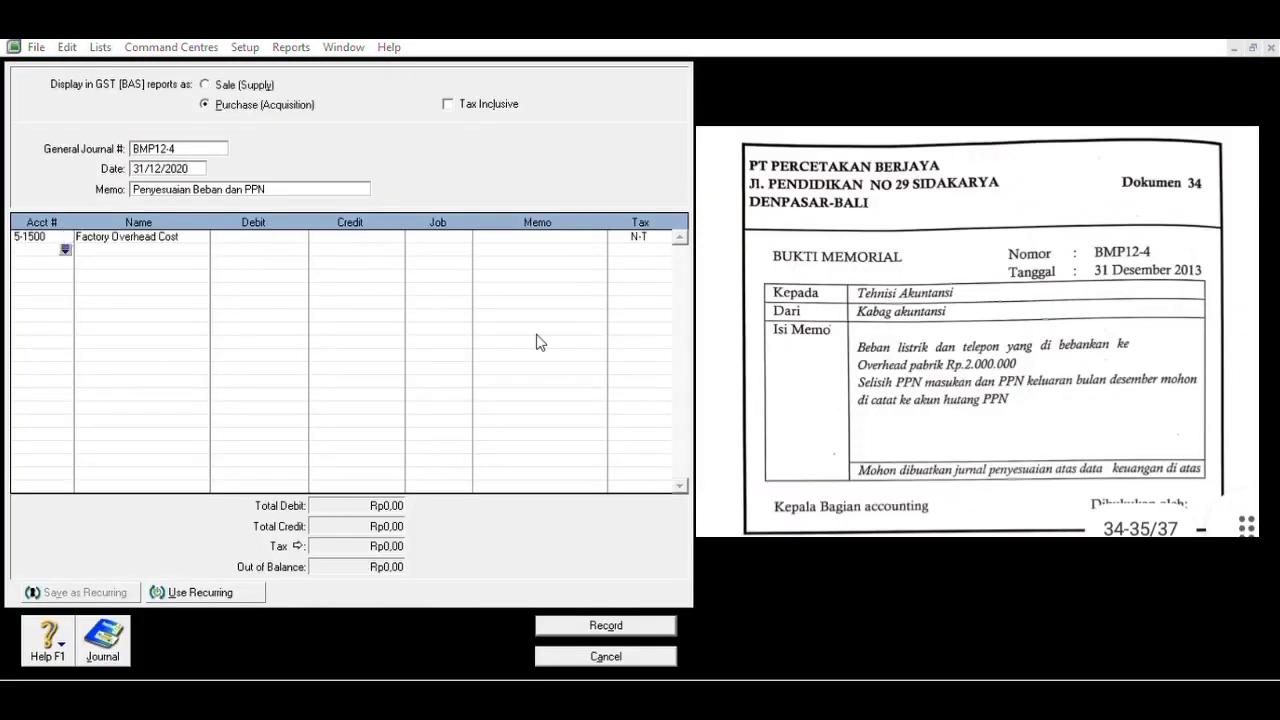
type("61500")
key("Tab")
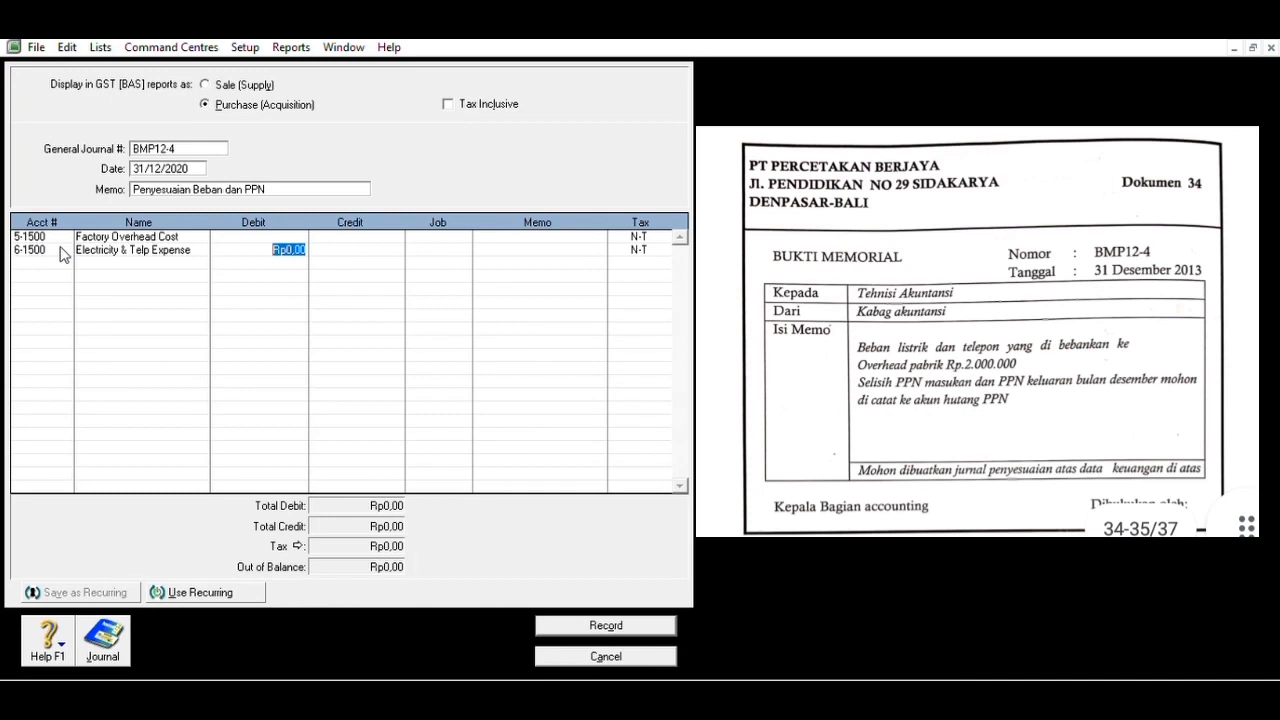
left_click(272, 236)
type("2.000.00")
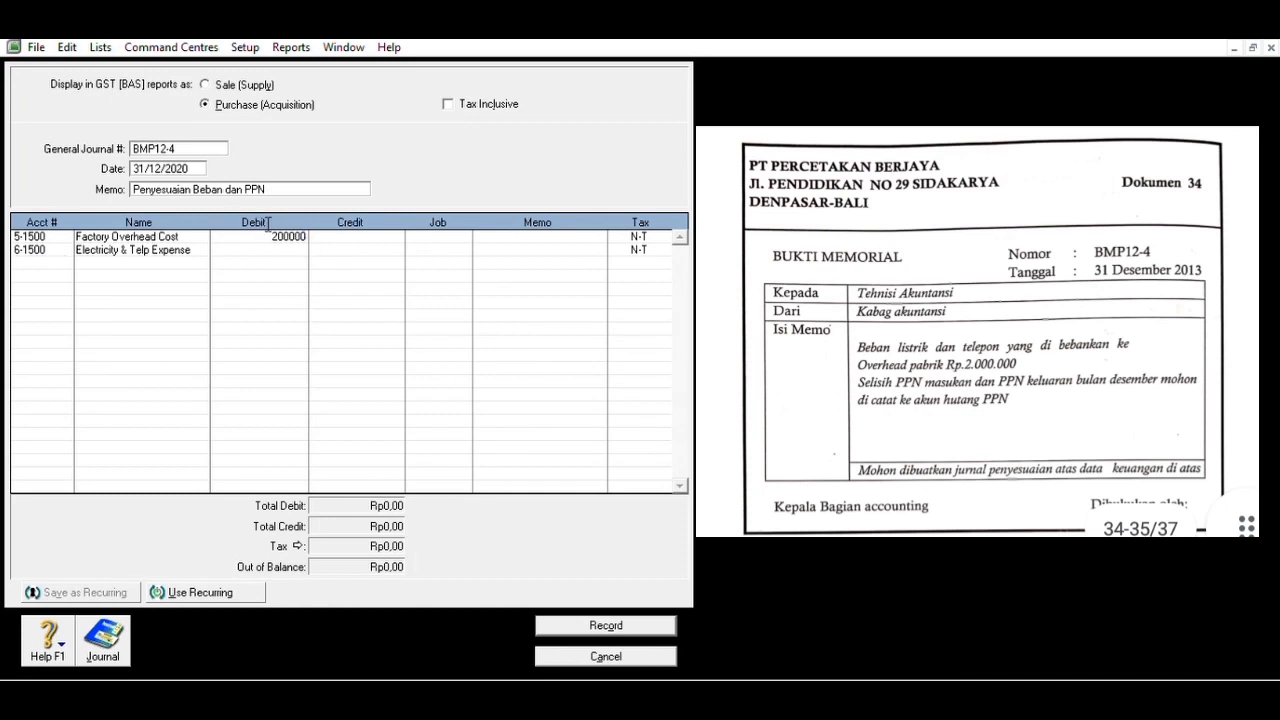
type("0")
key("Return")
left_click(342, 247)
type("2000000")
key("Return")
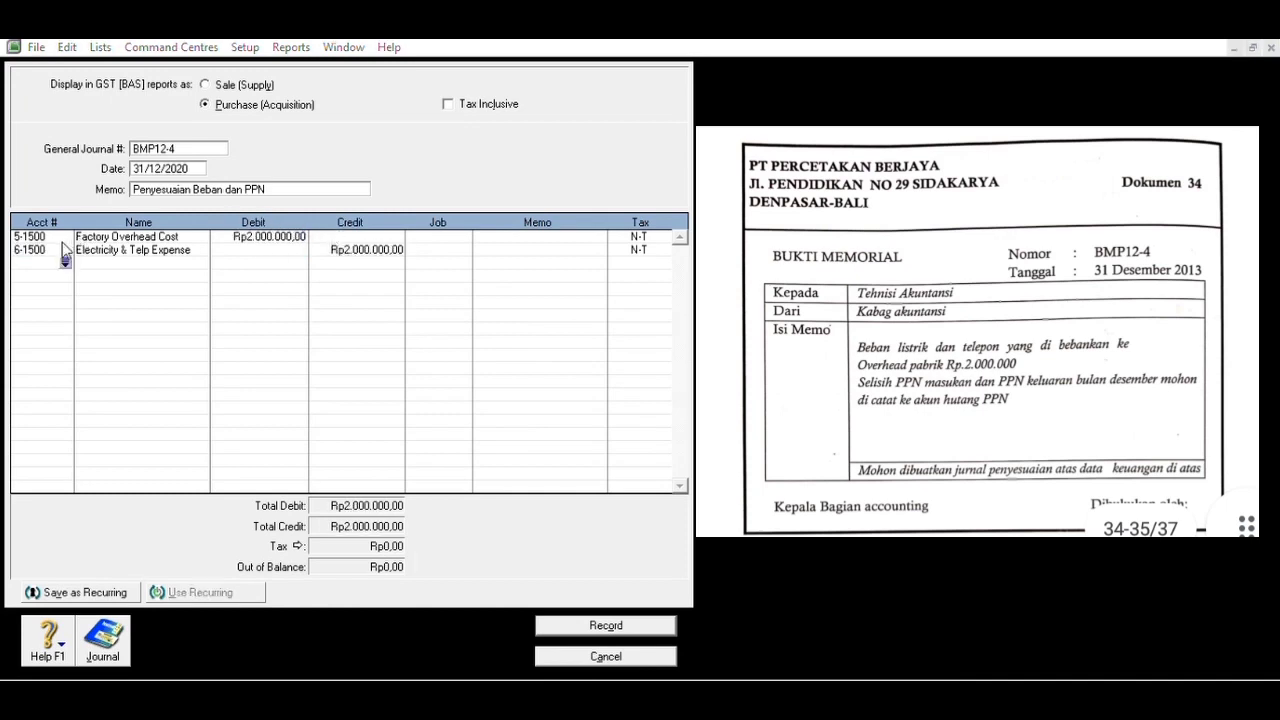
- Debit VAT Out (2-1130) Rp17.780.000 and credit VAT In (1-2220) Rp7.960.000 in the journal entry
type("21130")
key("Tab")
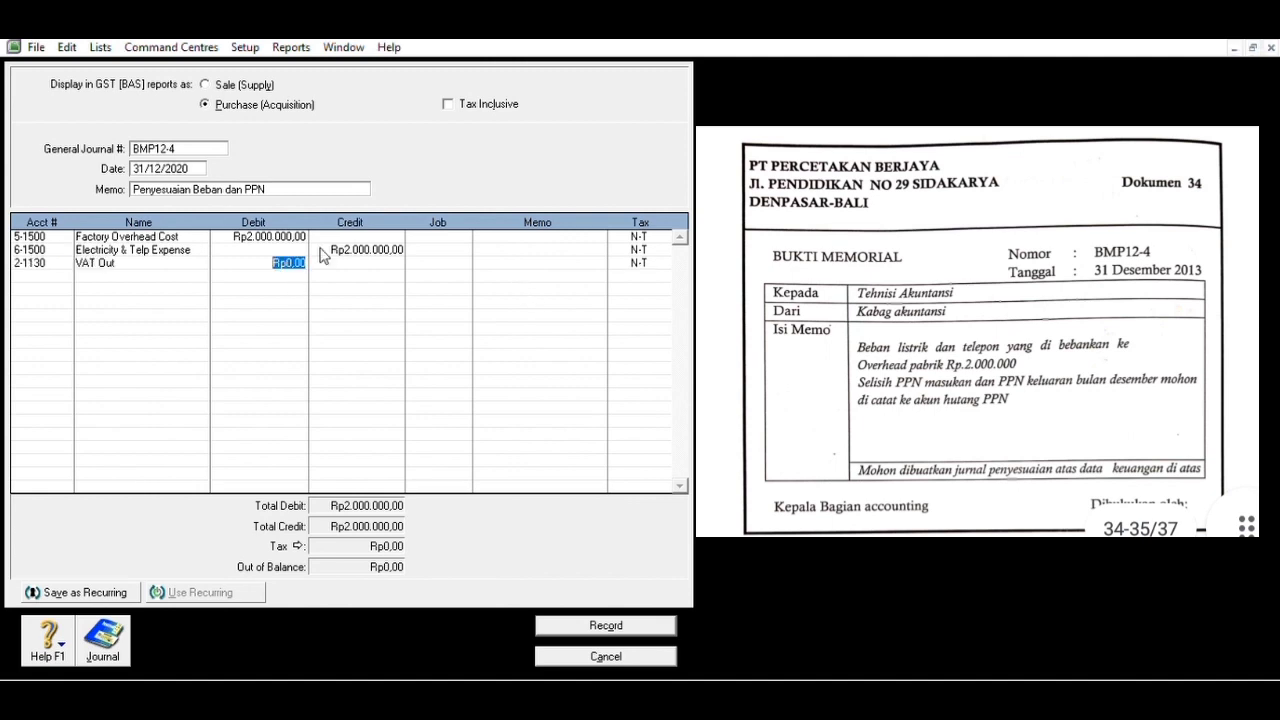
type("17780000")
key("Return")
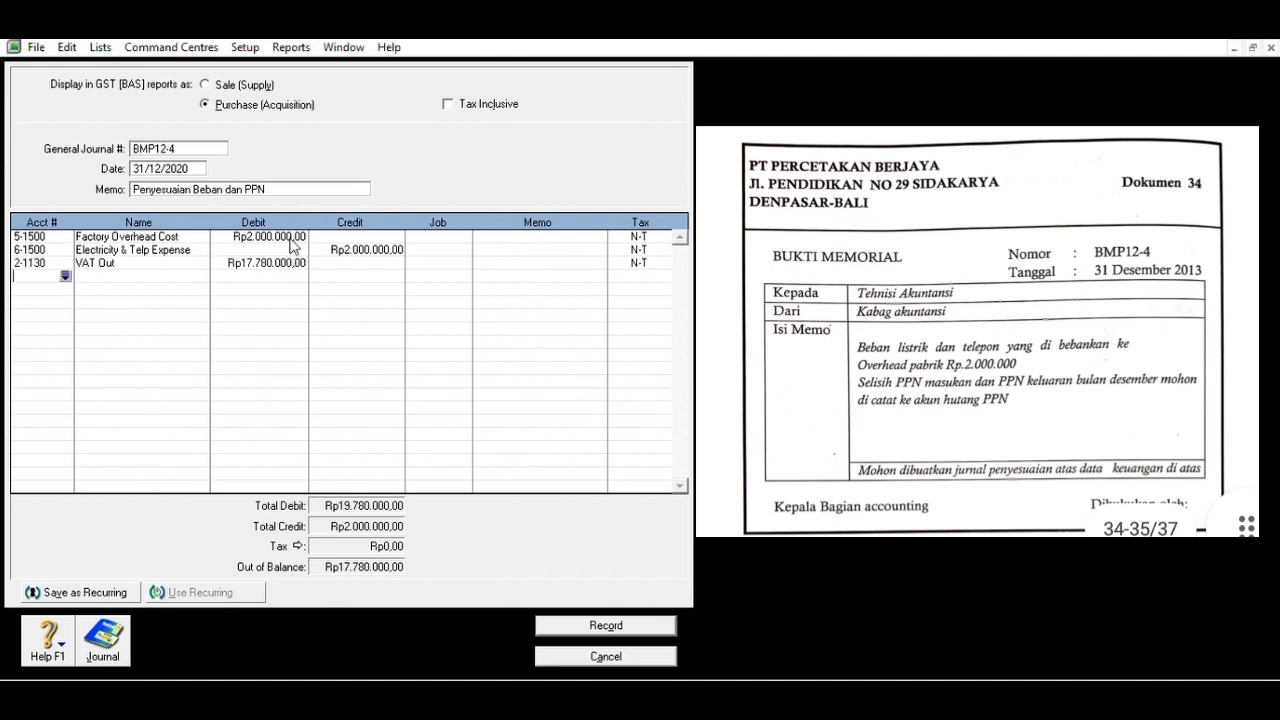
type("12220")
key("Tab")
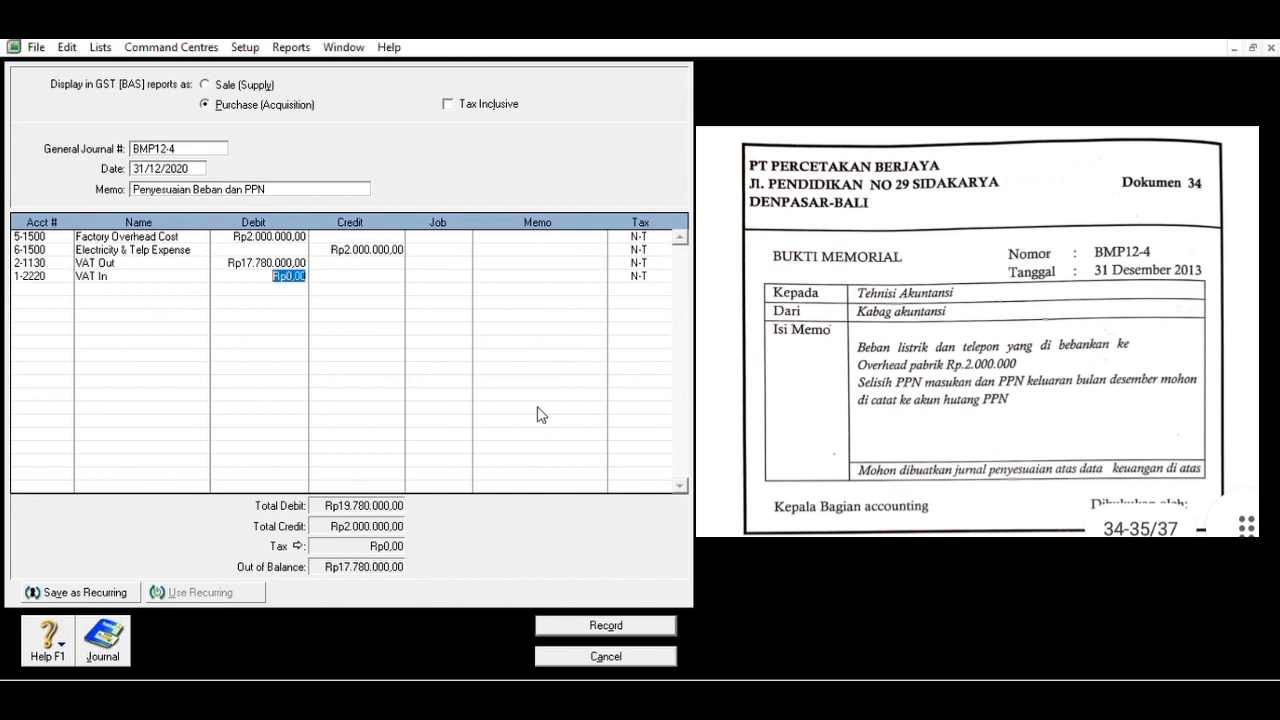
key("Tab")
type("7960000")
key("Return")
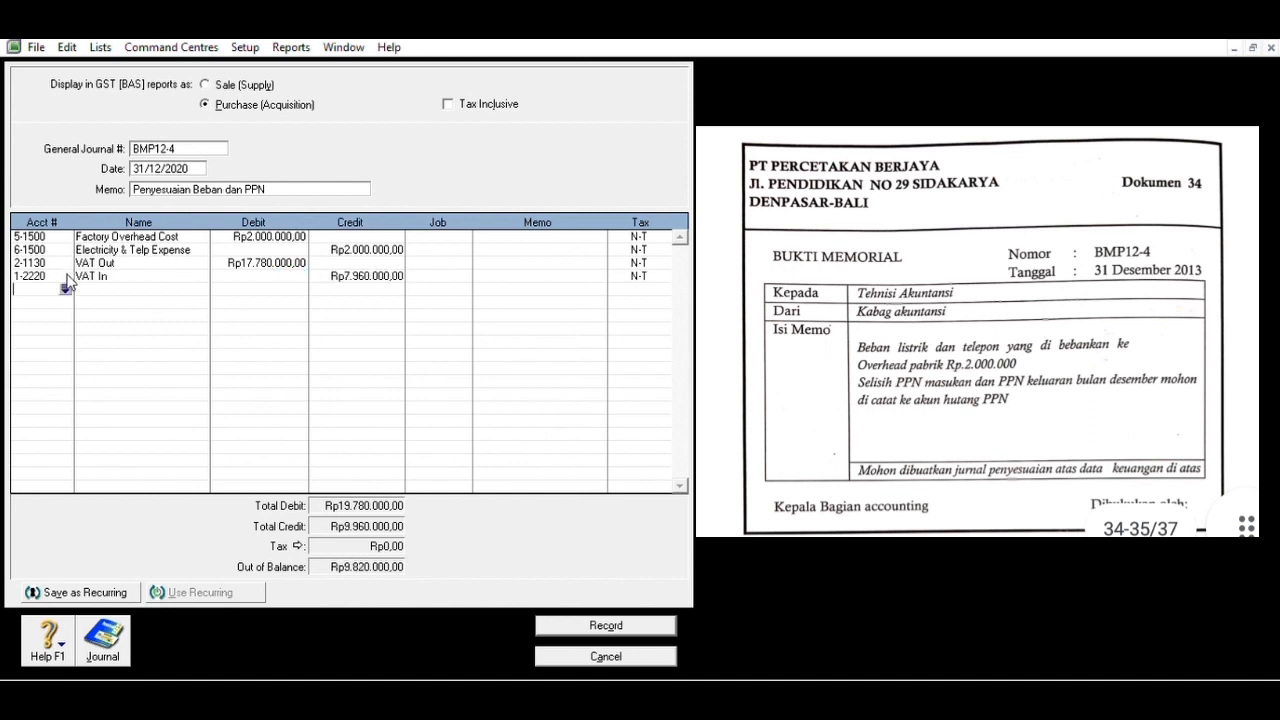
- Credit VAT Payable (2-1120) Rp9.820.000 and record the journal entry
type("21120")
key("Tab")
key("Tab")
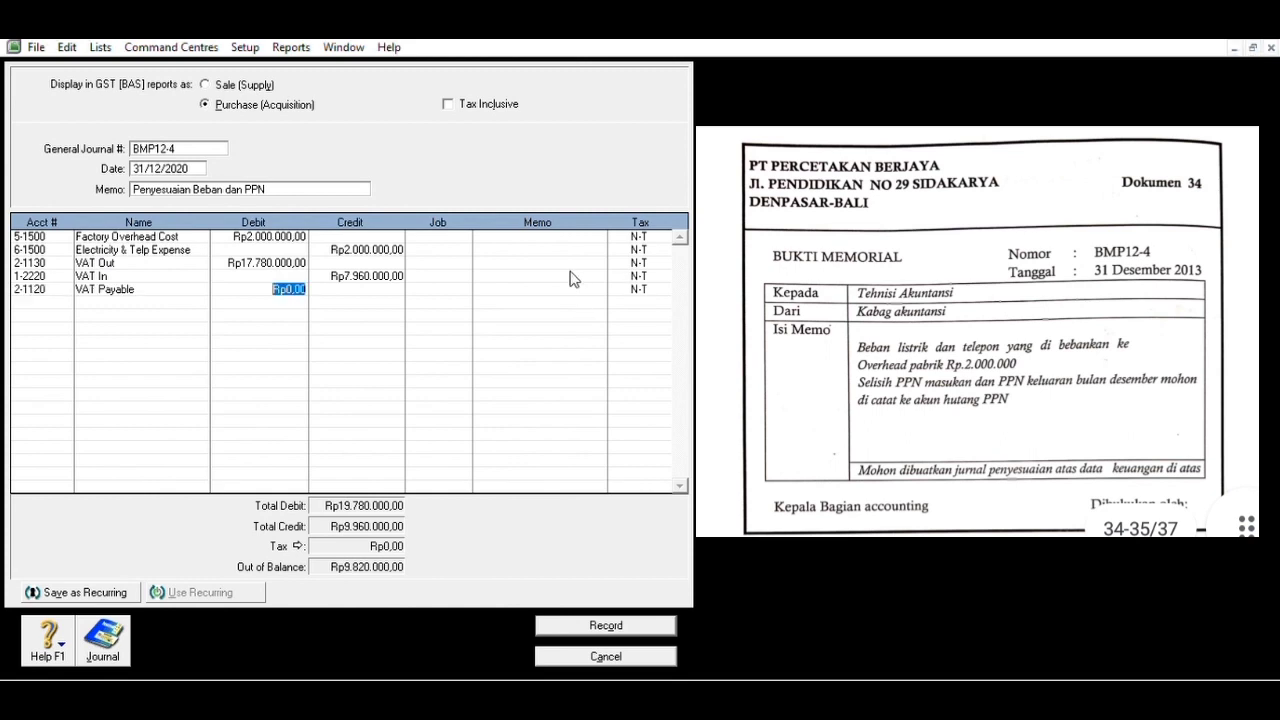
key("Return")
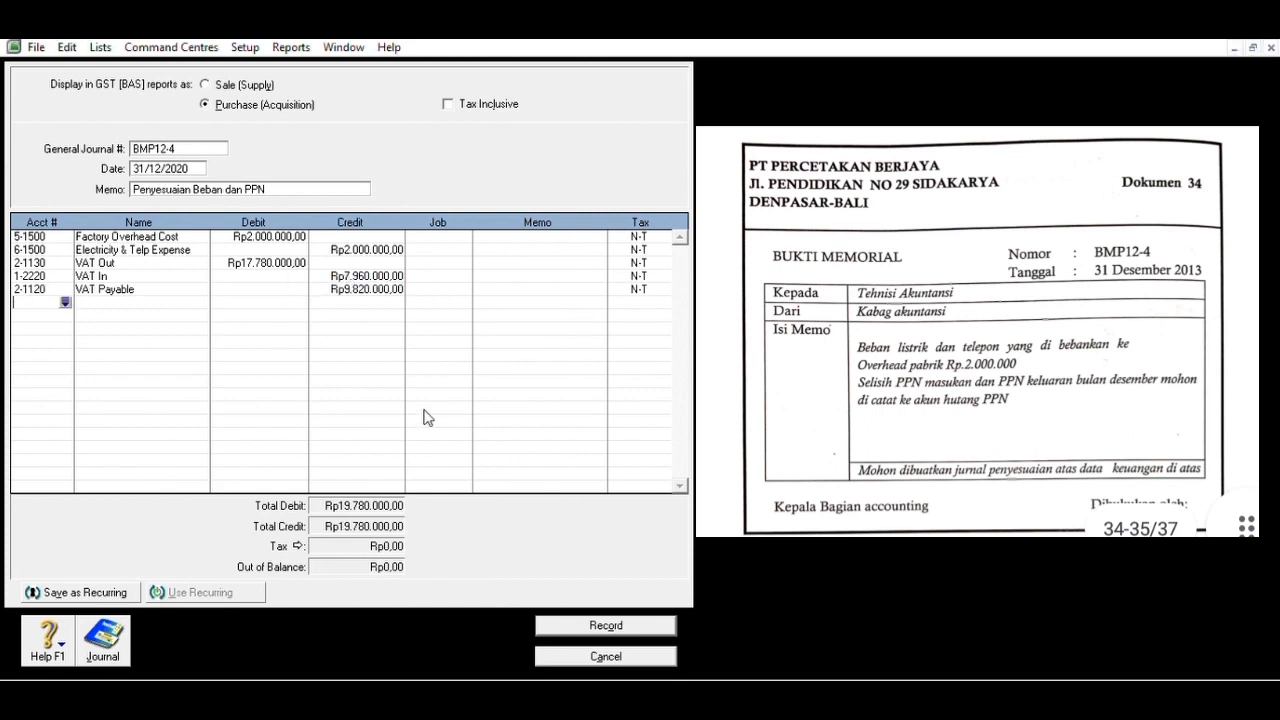
key("ctrl+r")
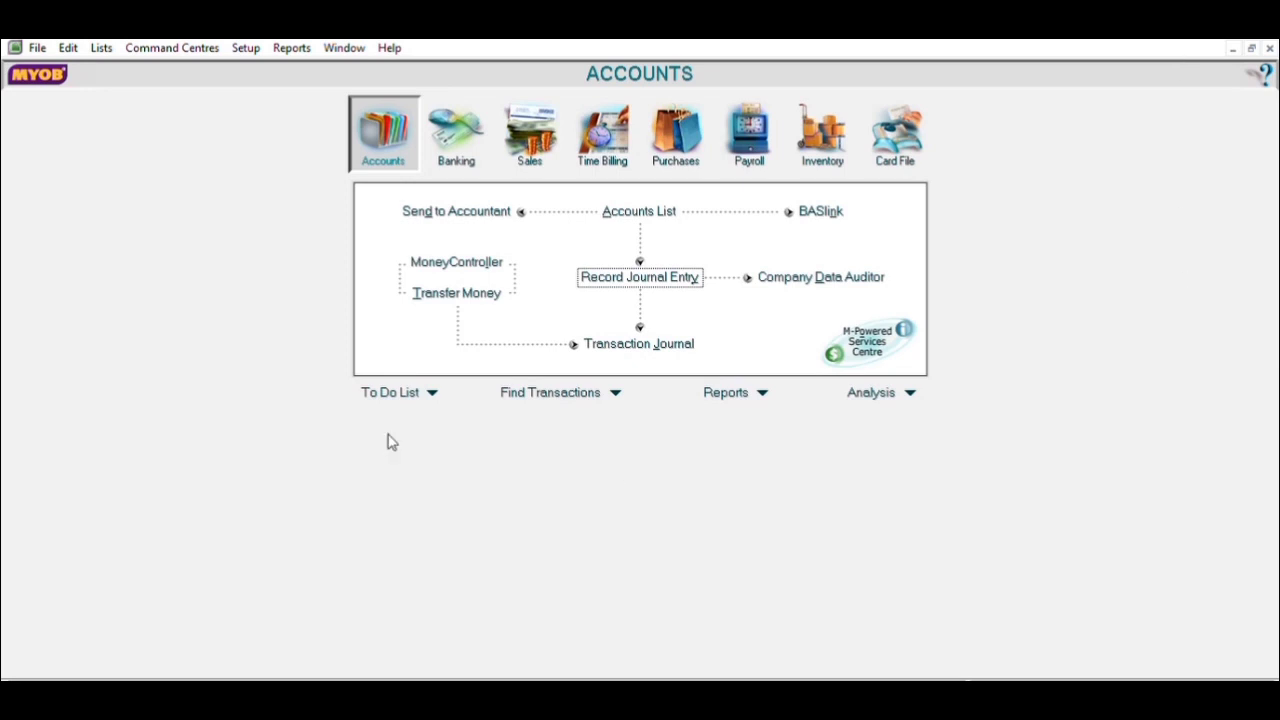
- Start a new journal entry numbered BMP12-5 with the memo "Penyesuaian beban listrik dan saldo PPN"
left_click(607, 262)
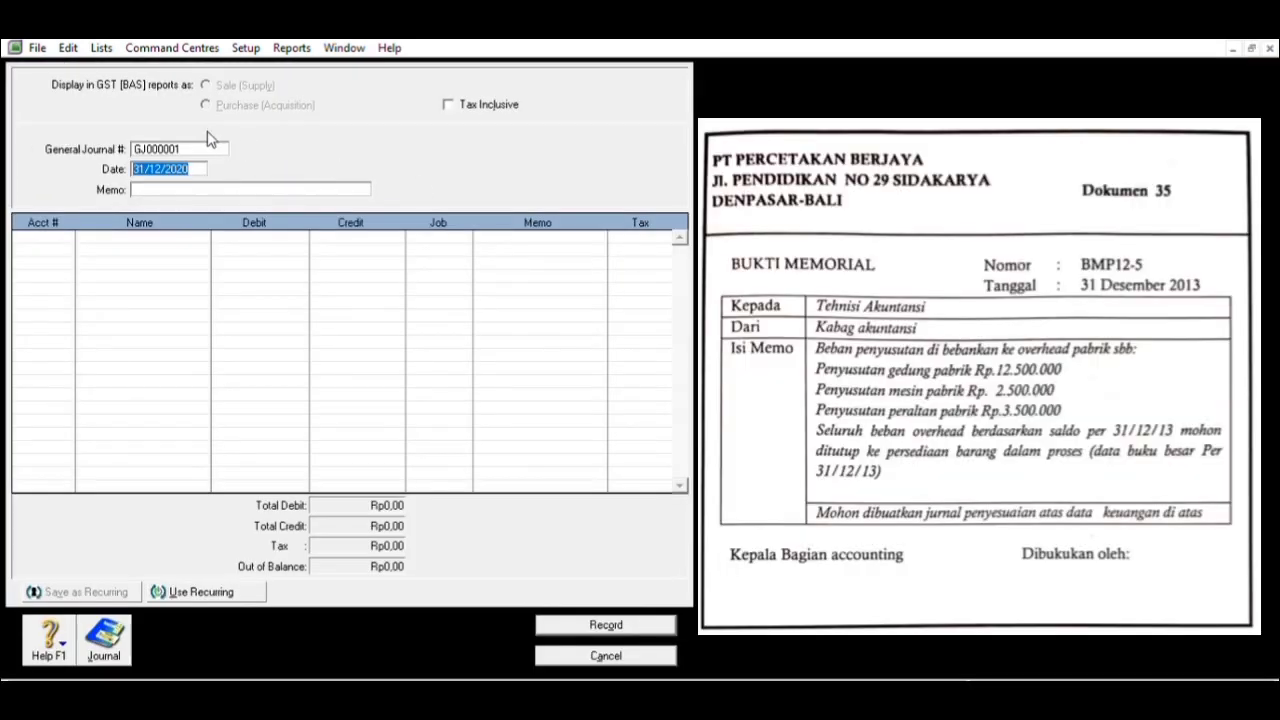
left_click(217, 140)
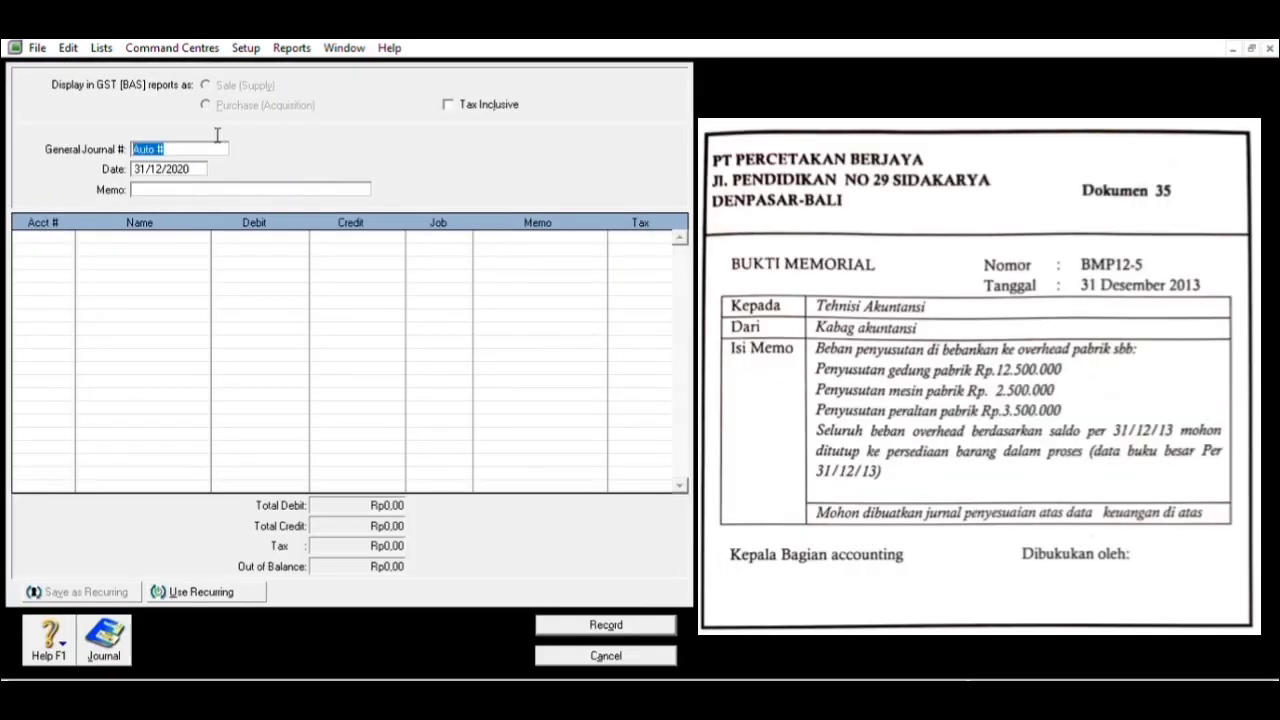
type("BMP12-5")
key("Tab")
key("Tab")
type("Penyesuaian beban listrik ")
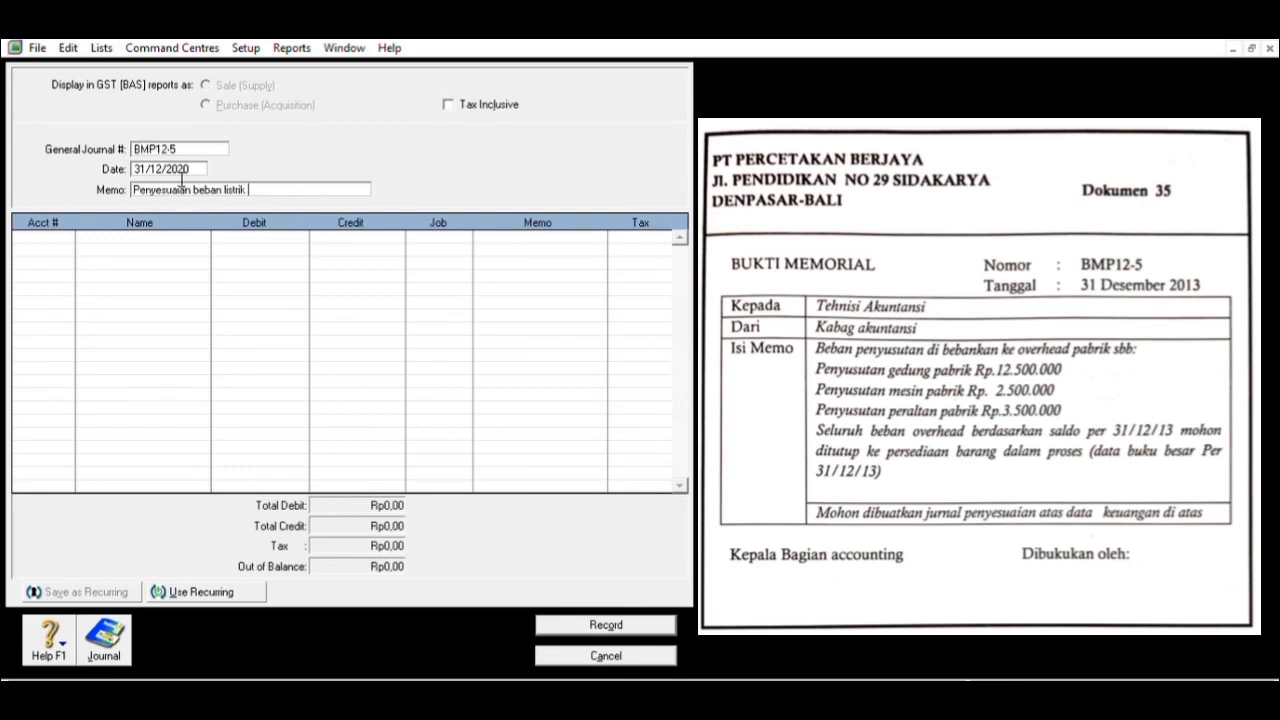
type("dan saldo PPN")
key("Tab")
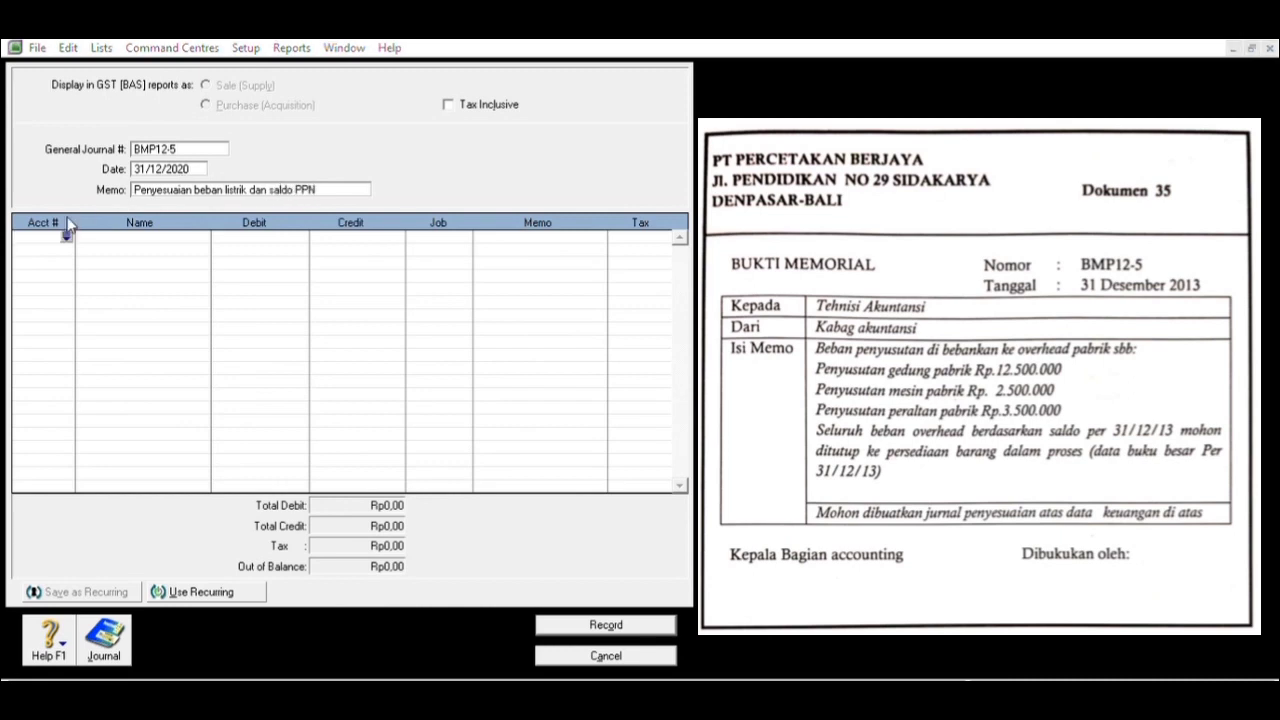
- Enter Factory Overhead Cost (5-1500) on the first line and credit Acc Dep of Factory Building (1-4210) Rp12.500.000 on the second
type("5-1500")
key("Tab")
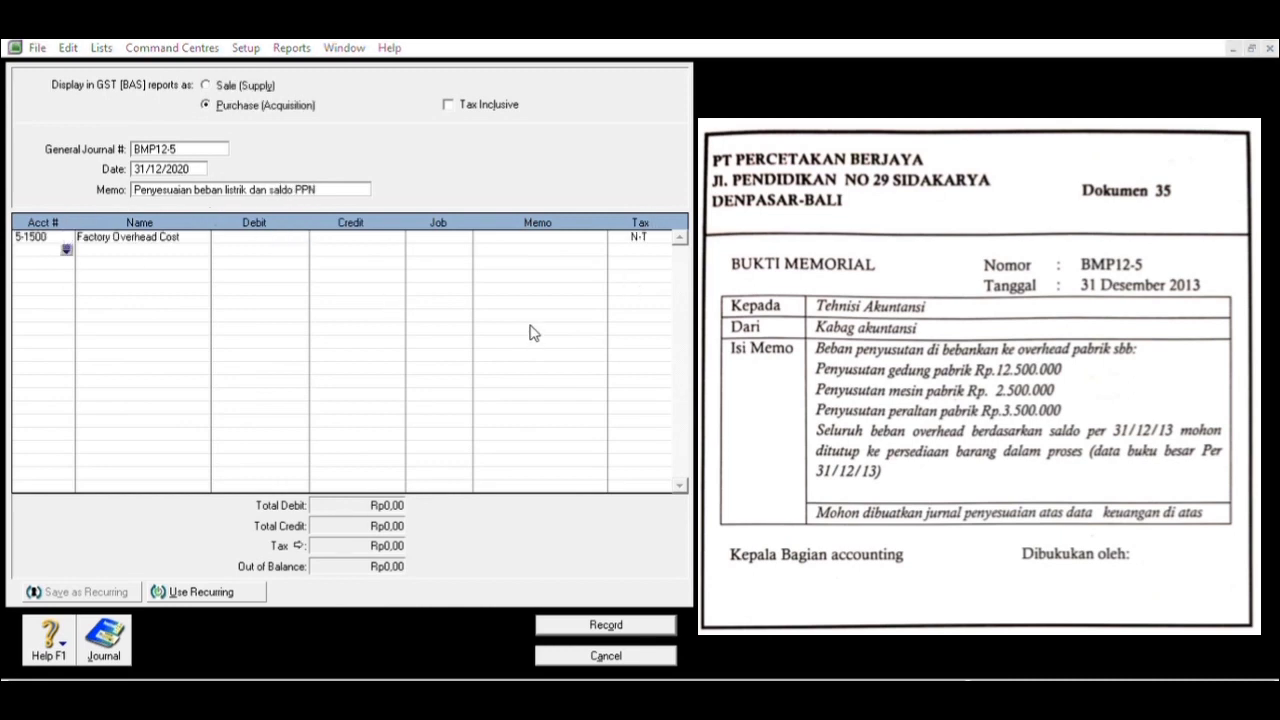
type("6-1500")
key("Tab")
left_click(66, 249)
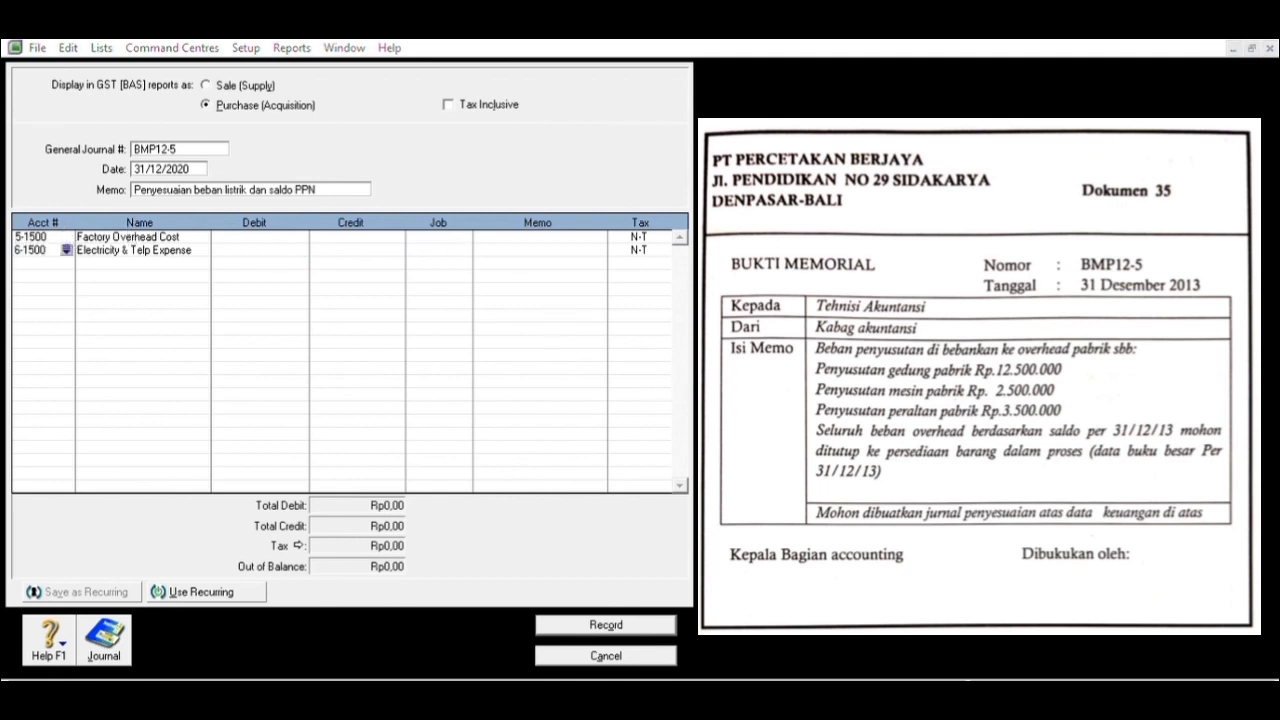
left_click(666, 436)
key("Tab")
type("12500000")
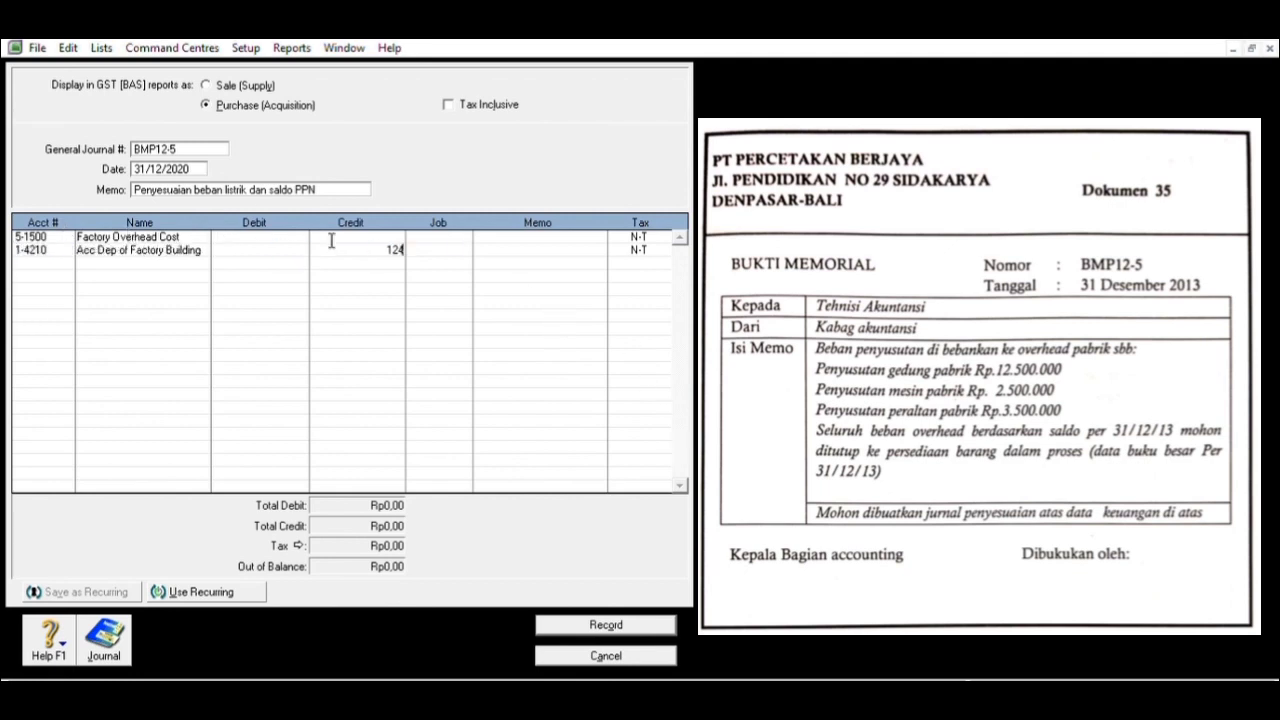
key("Tab")
- Credit Acc Dep of Factory Machine (1-4310) Rp2.500.000 on the third line of the journal entry
left_click(66, 260)
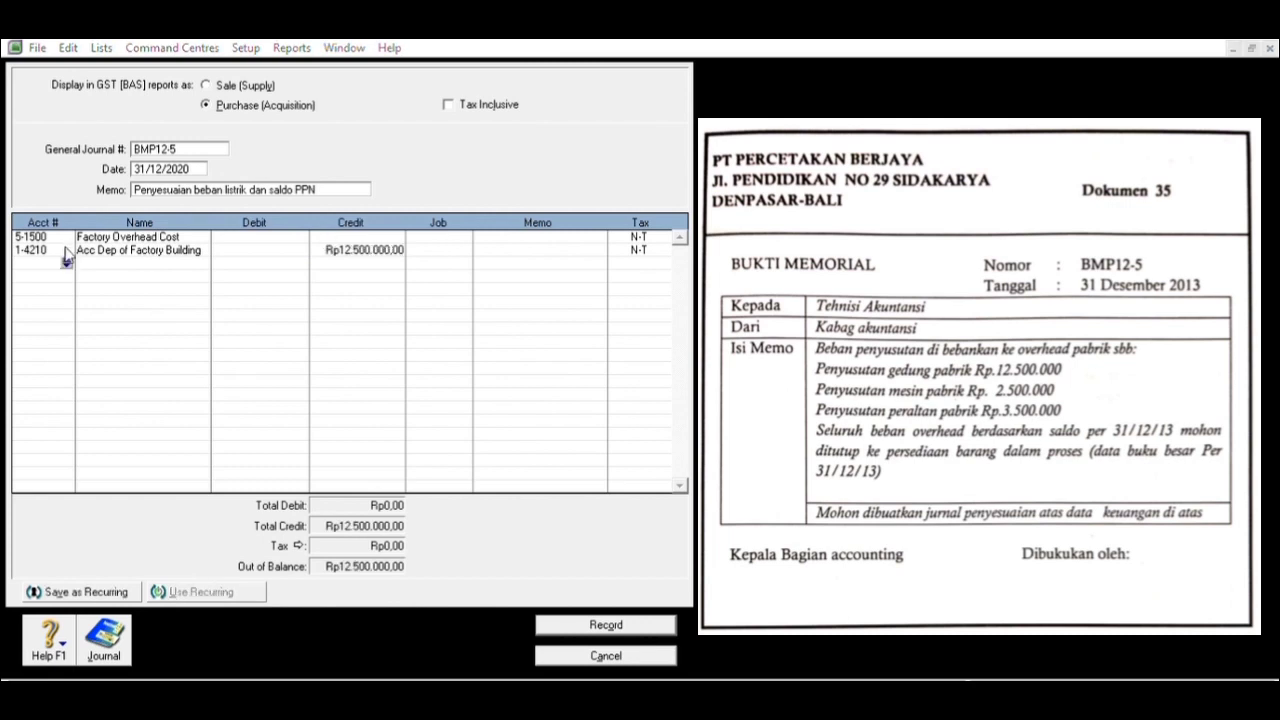
left_click(676, 448)
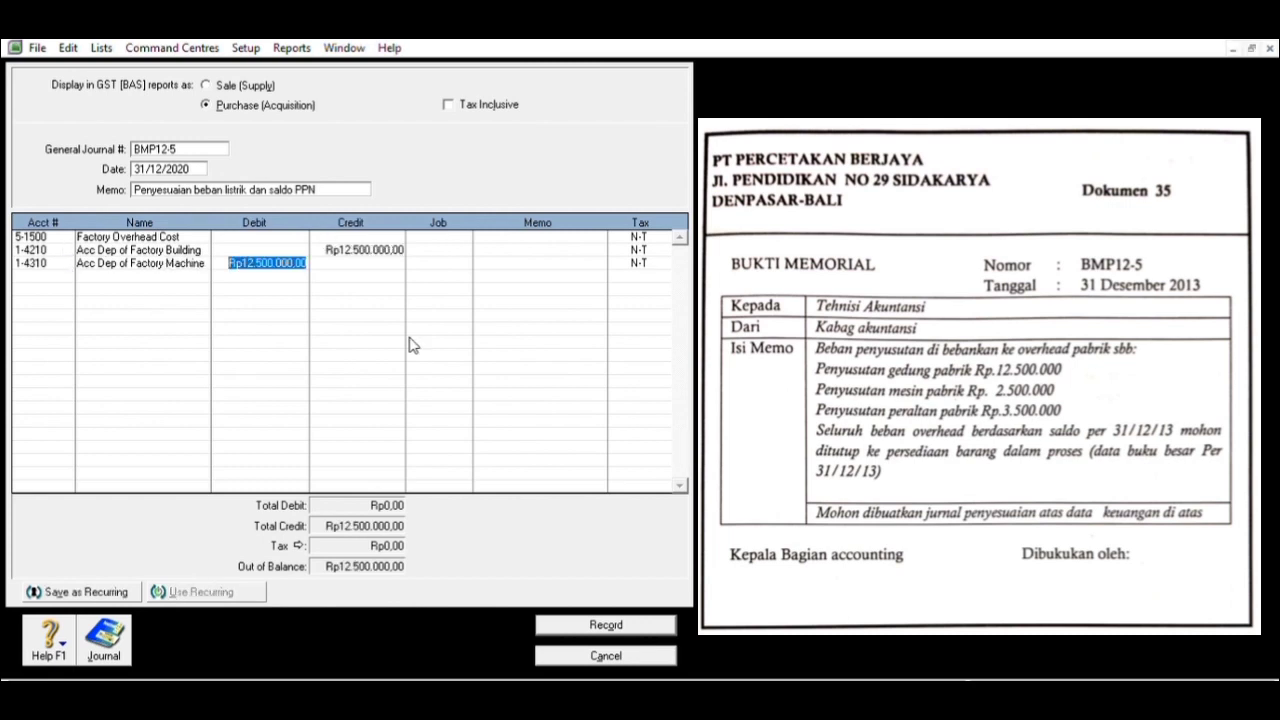
left_click(360, 253)
left_click(303, 256)
key("BackSpace")
left_click(342, 254)
type("2500000")
key("Return")
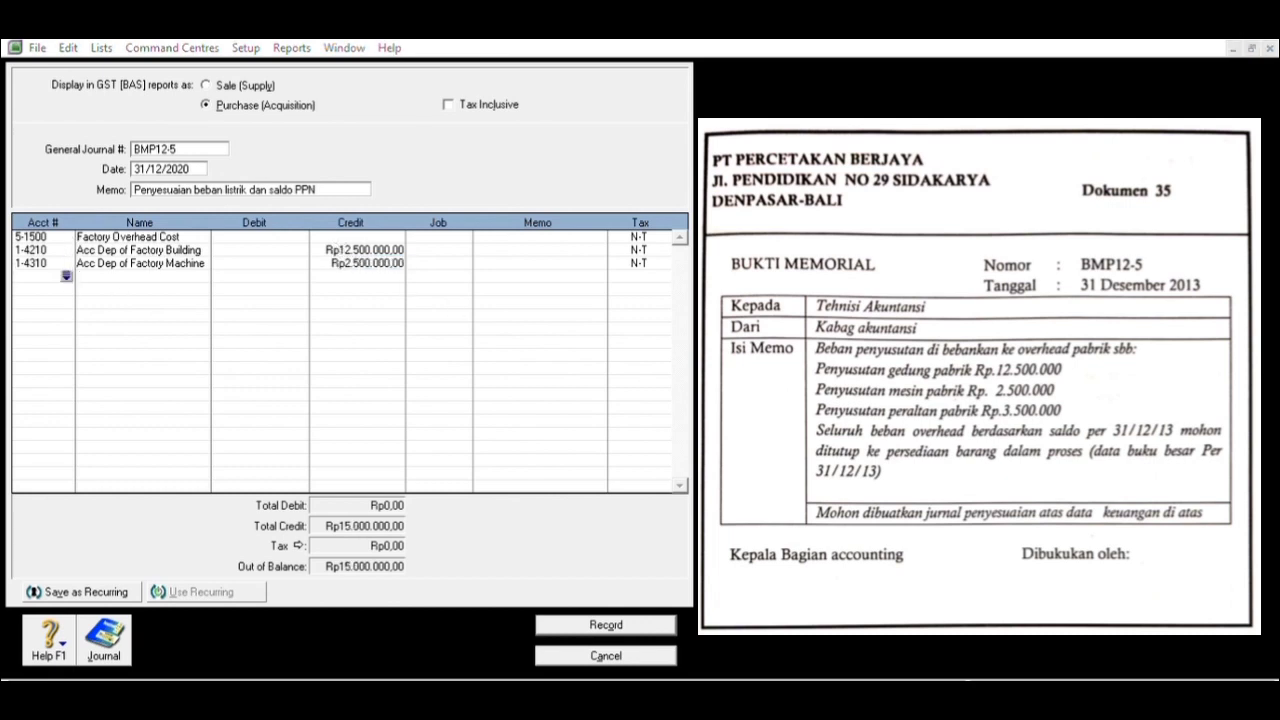
- Credit Acc Dep of Factory Equipment (1-4110) Rp3.500.000 on the following line of the journal entry
type("1-4110")
key("Tab")
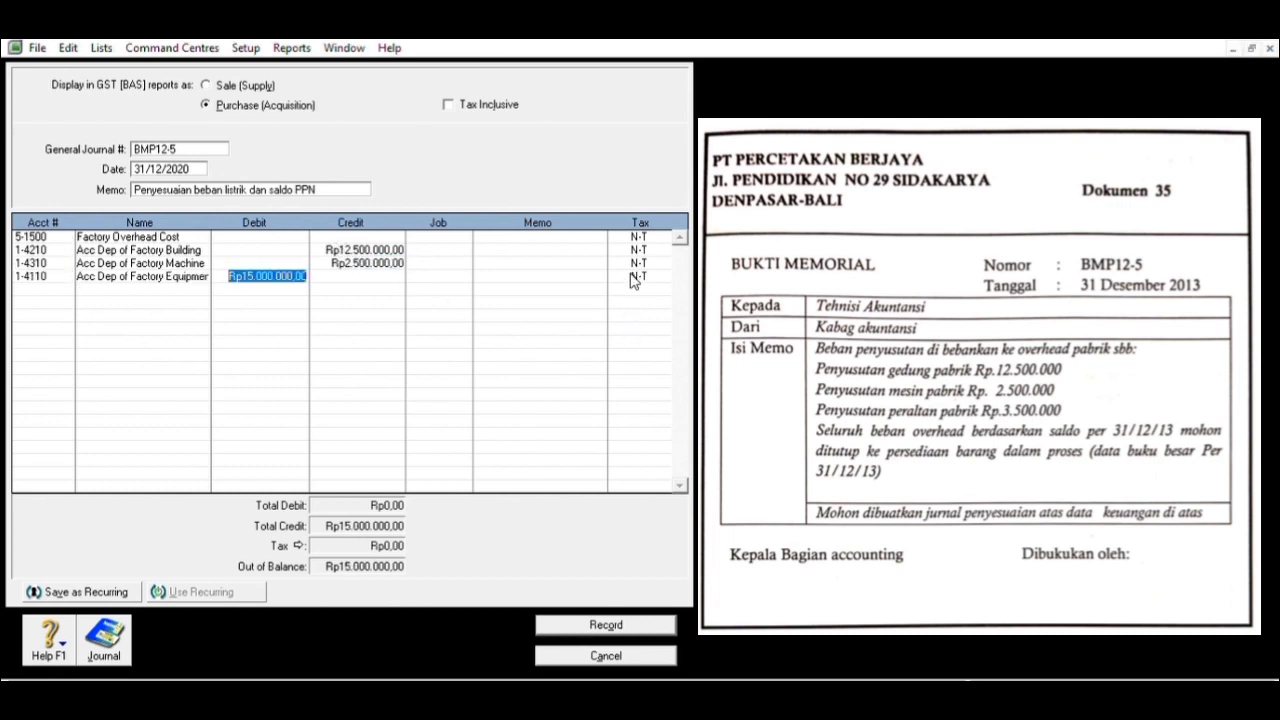
left_click(390, 276)
type("3500000")
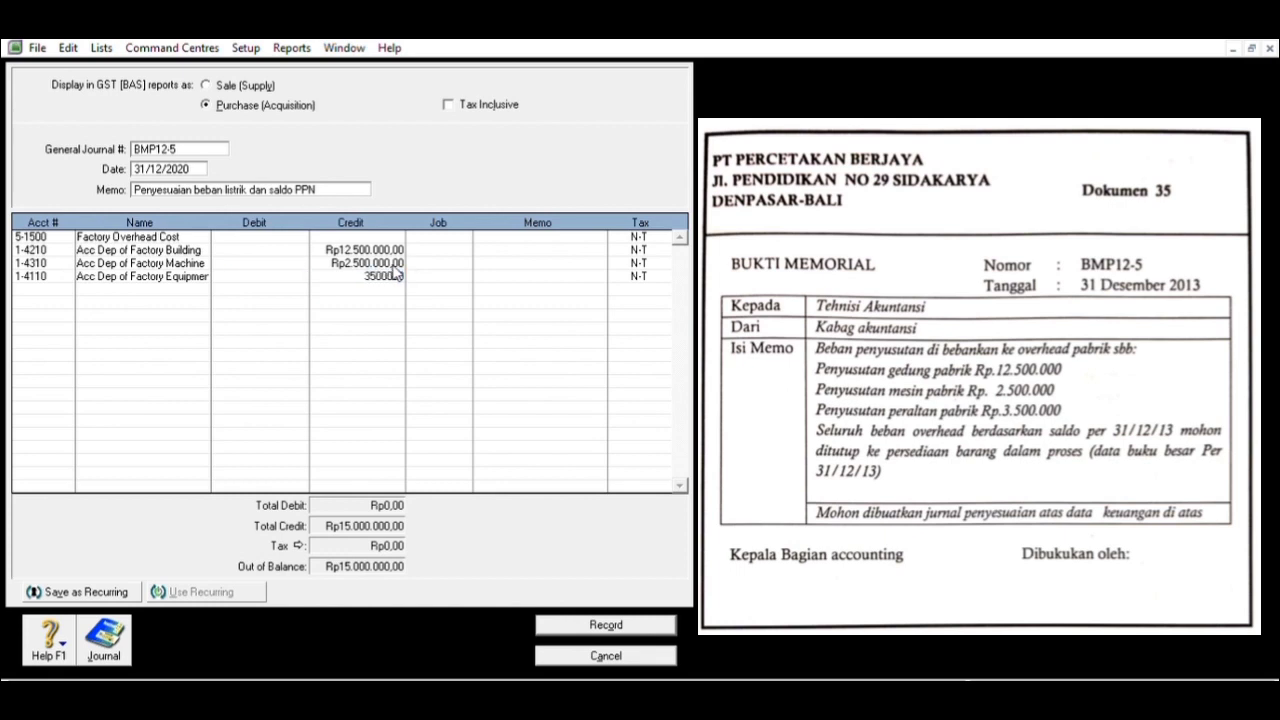
key("Return")
- Add Work In Process Inventory (1-2113) and debit both it and the first-line Factory Overhead Cost Rp18.500.000
type("1-2113")
key("Tab")
left_click(290, 237)
type("18.500.000")
key("Return")
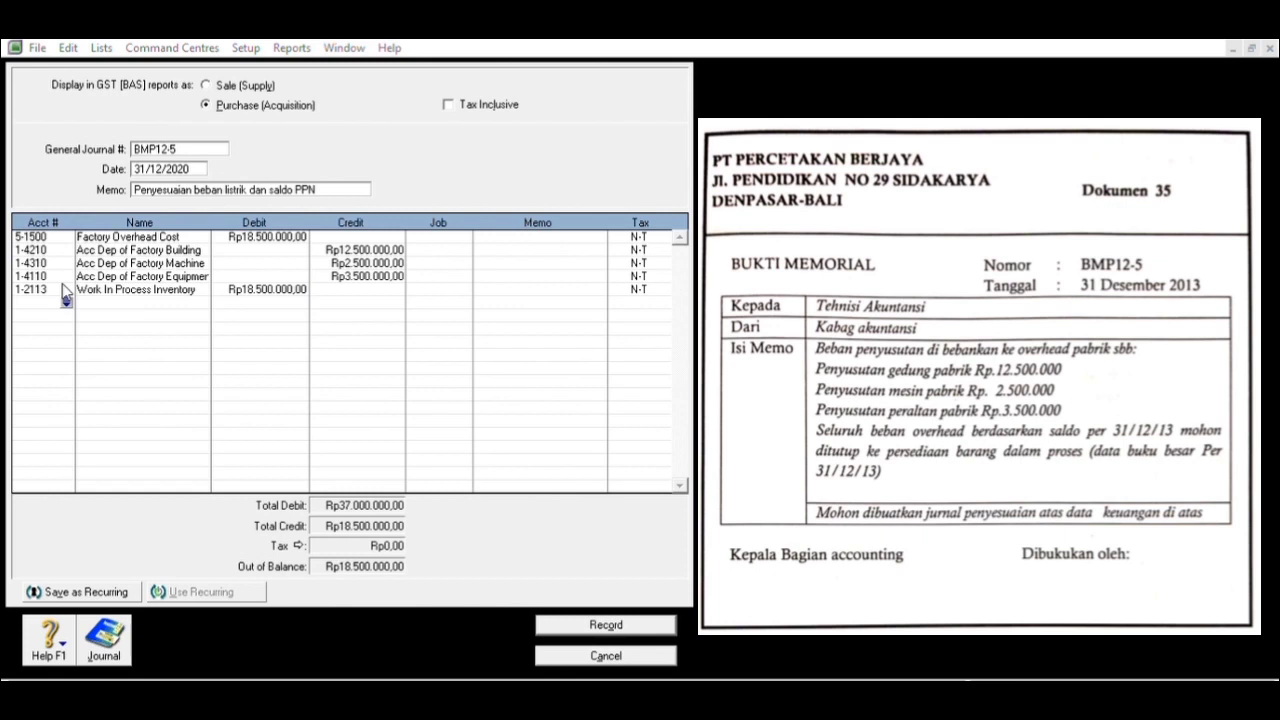
- Credit Factory Overhead Cost (5-1500) Rp18.500.000 on a closing line and record the journal entry
type("5-1500")
key("Tab")
key("ctrl+r")
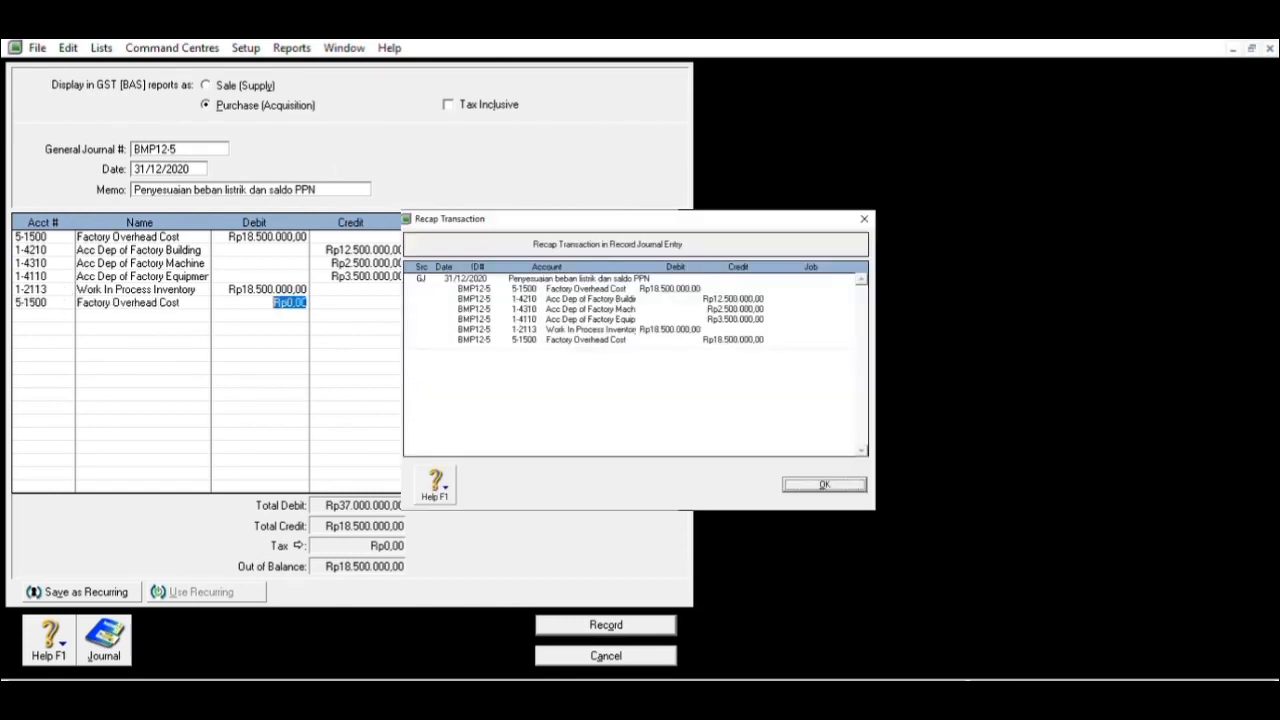
key("Return")
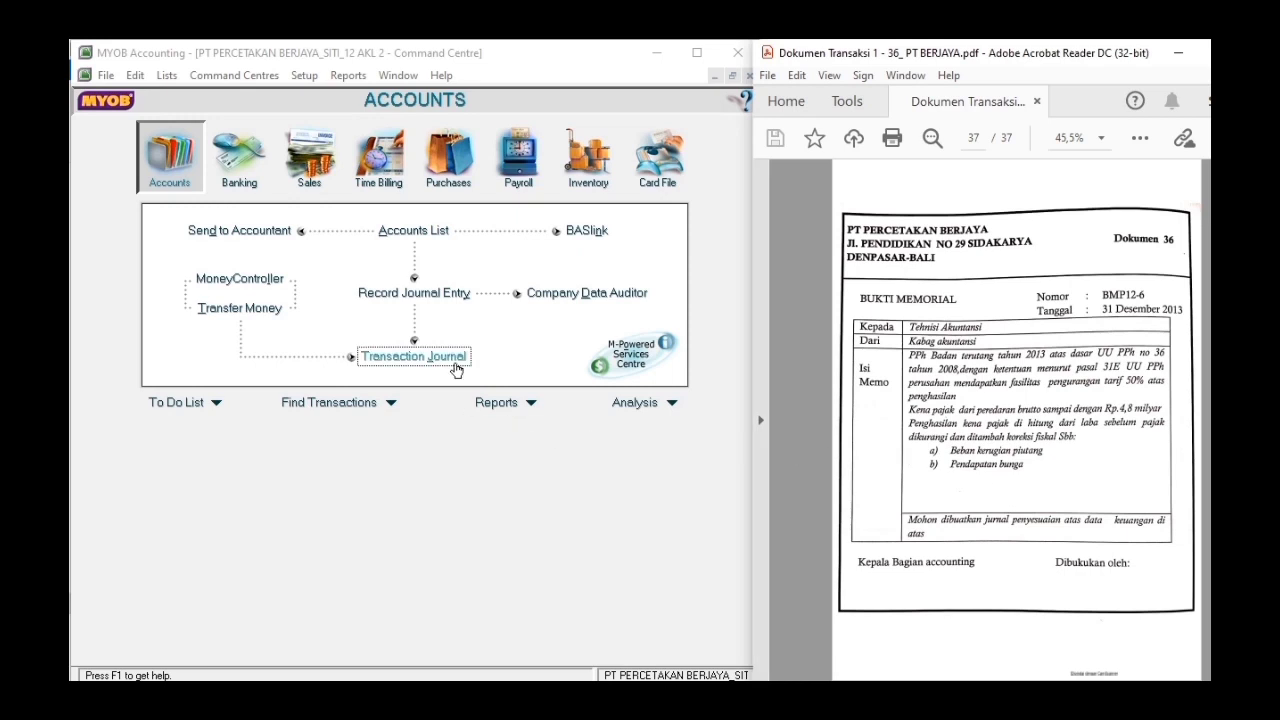
- Display the Profit & Loss [Accrual] report from 01/01/2013 to 31/12/2013 and examine it through to the net profit
left_click(495, 408)
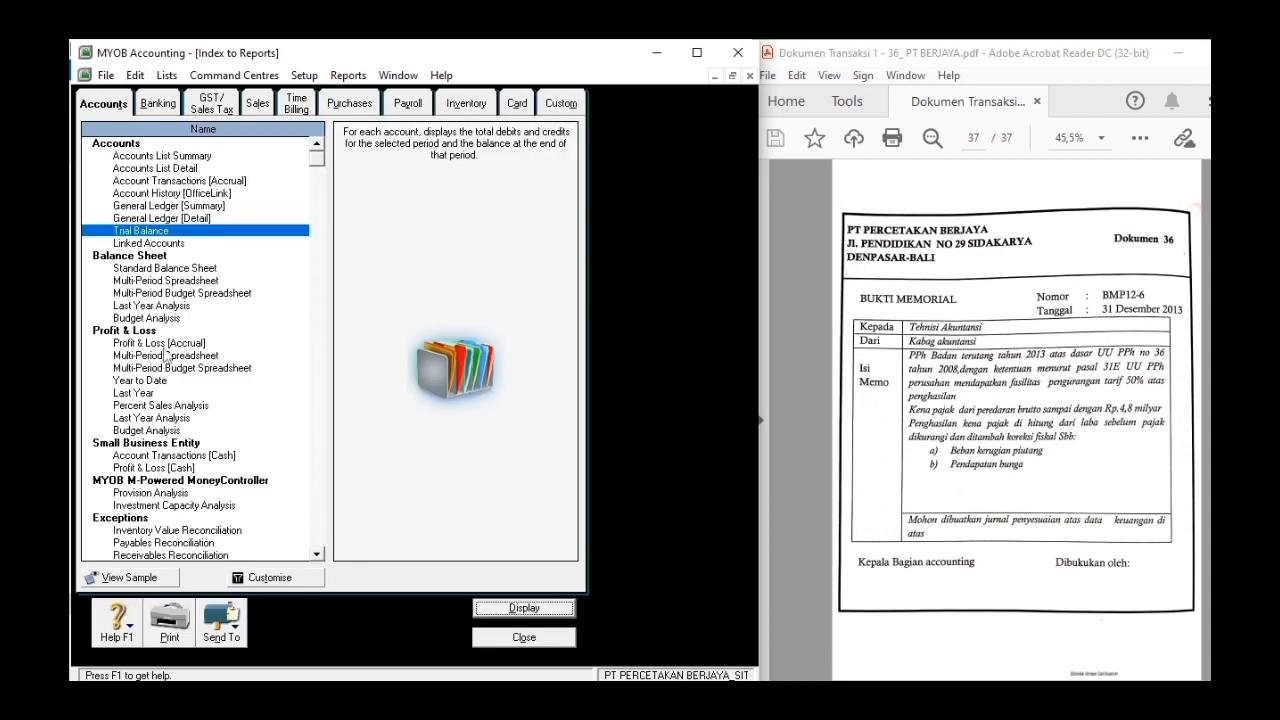
double_click(164, 345)
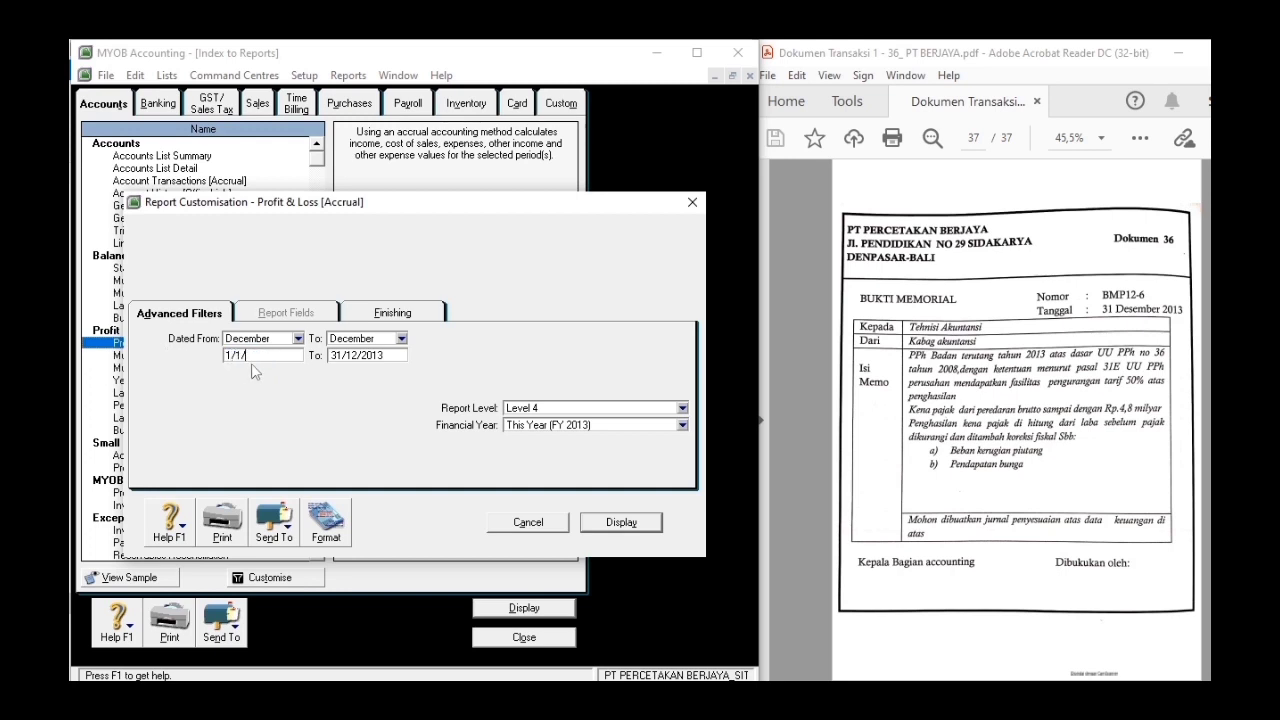
key("Tab")
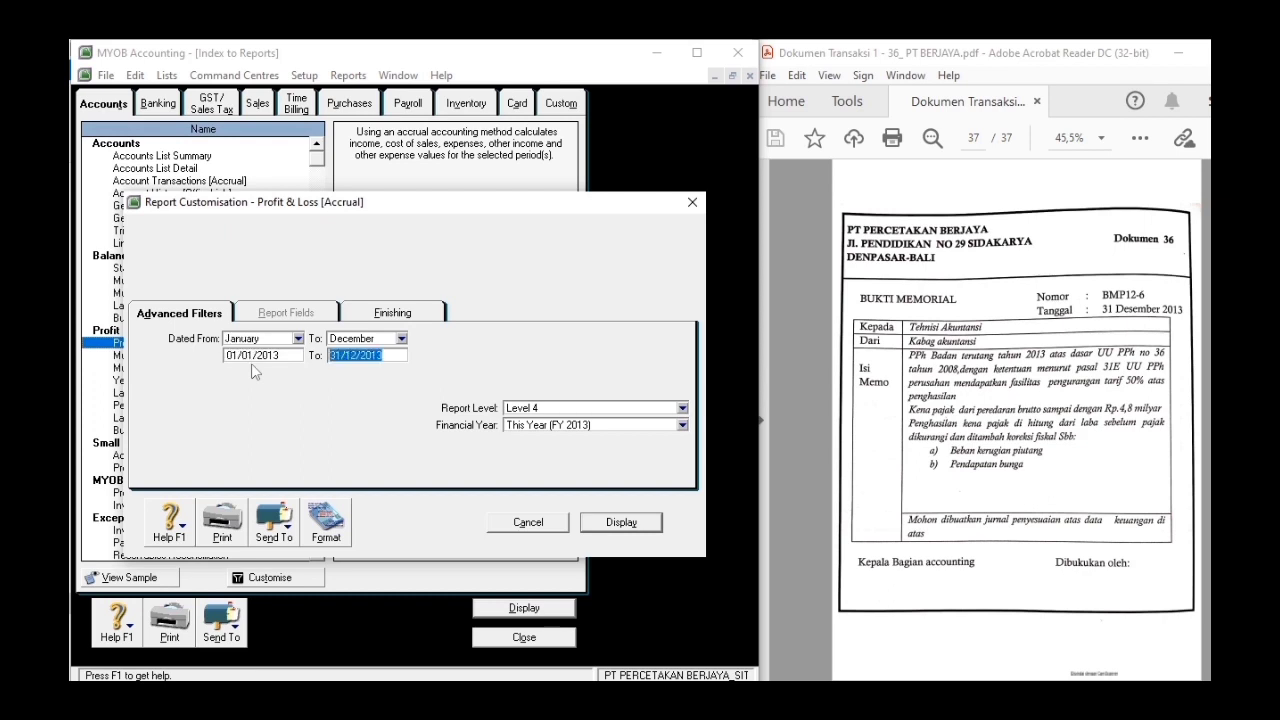
left_click(627, 528)
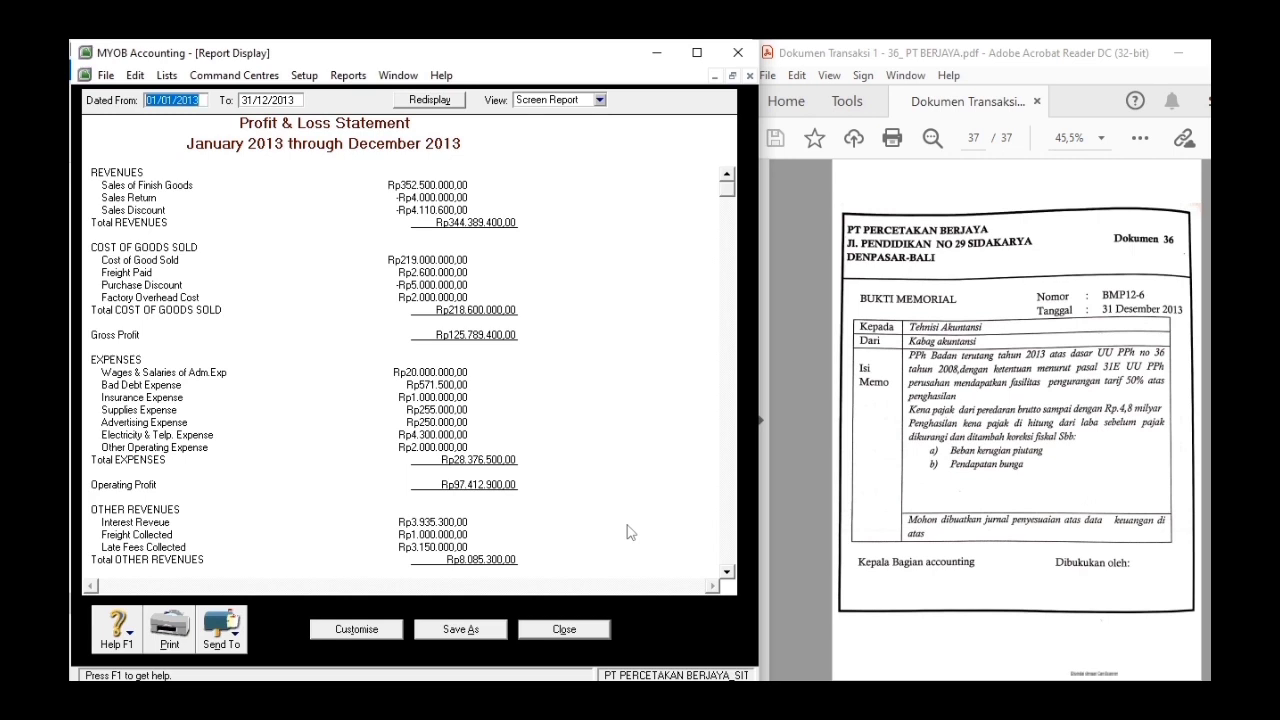
scroll(627, 532, "down", 3)
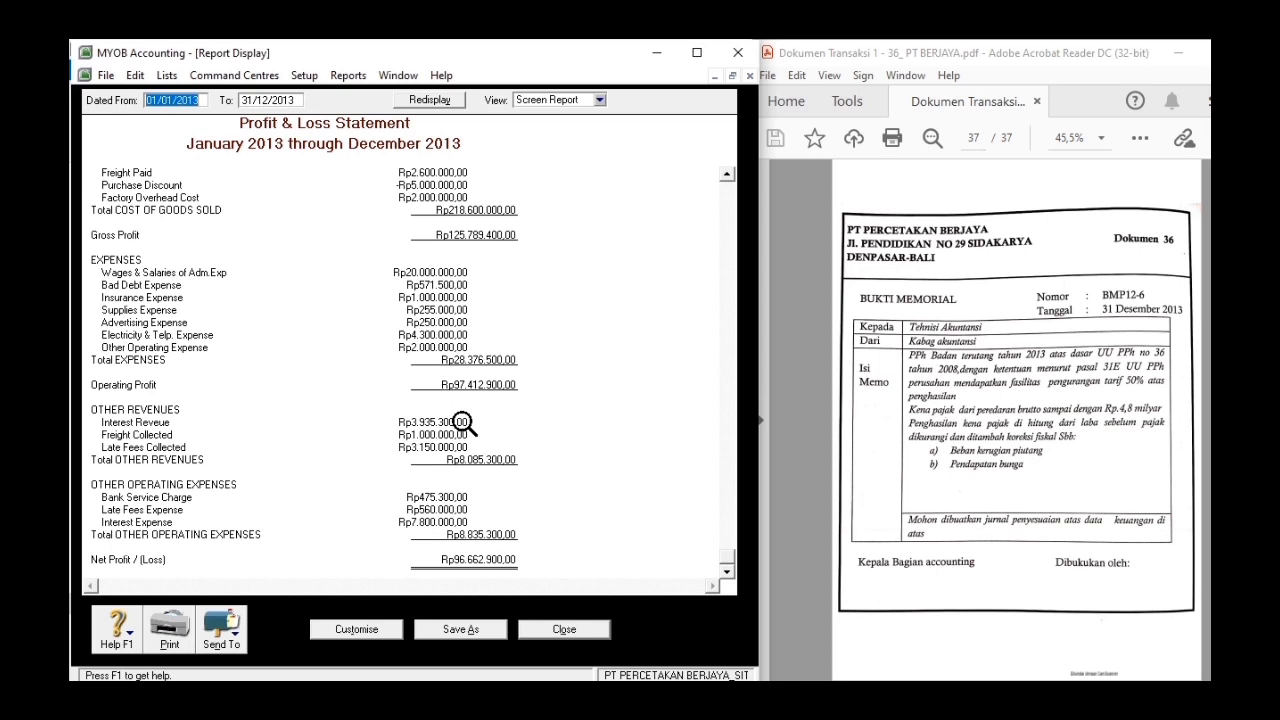
- Display the Trial Balance report for December of This Year (FY 2013), examine the Prepaid Income Tax balance, and close the reports
left_click(598, 629)
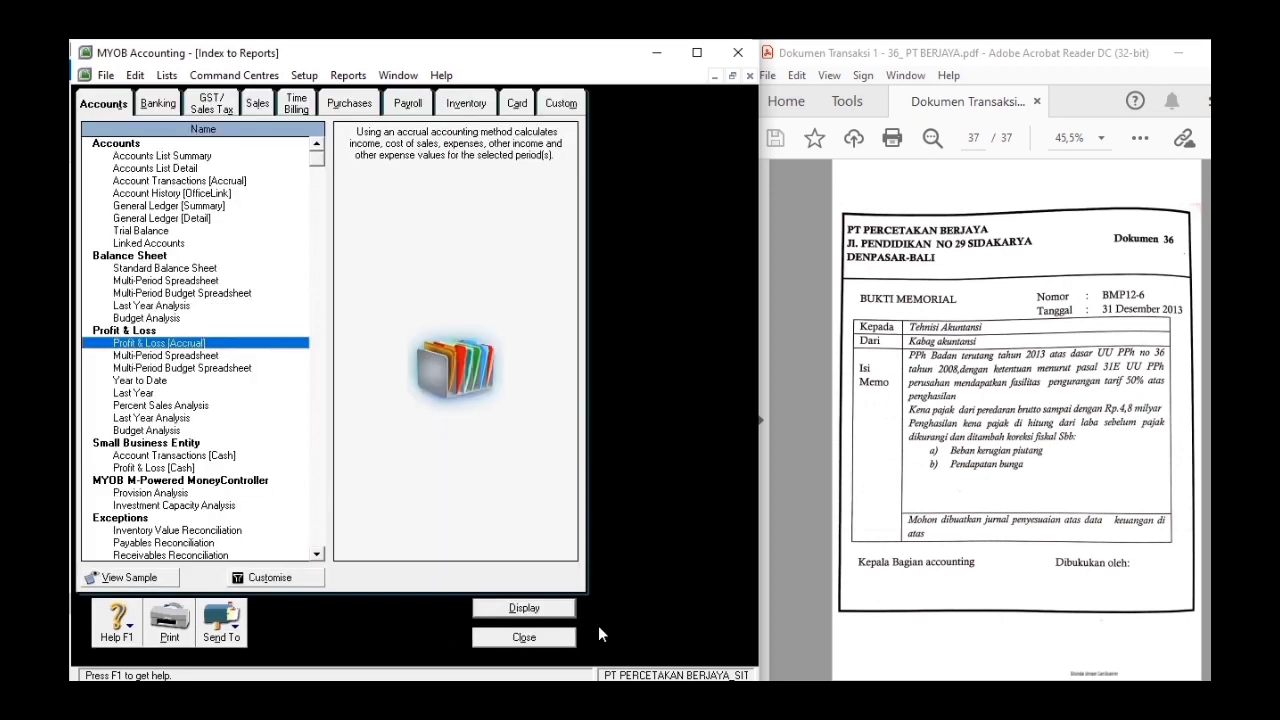
left_click(158, 237)
double_click(157, 237)
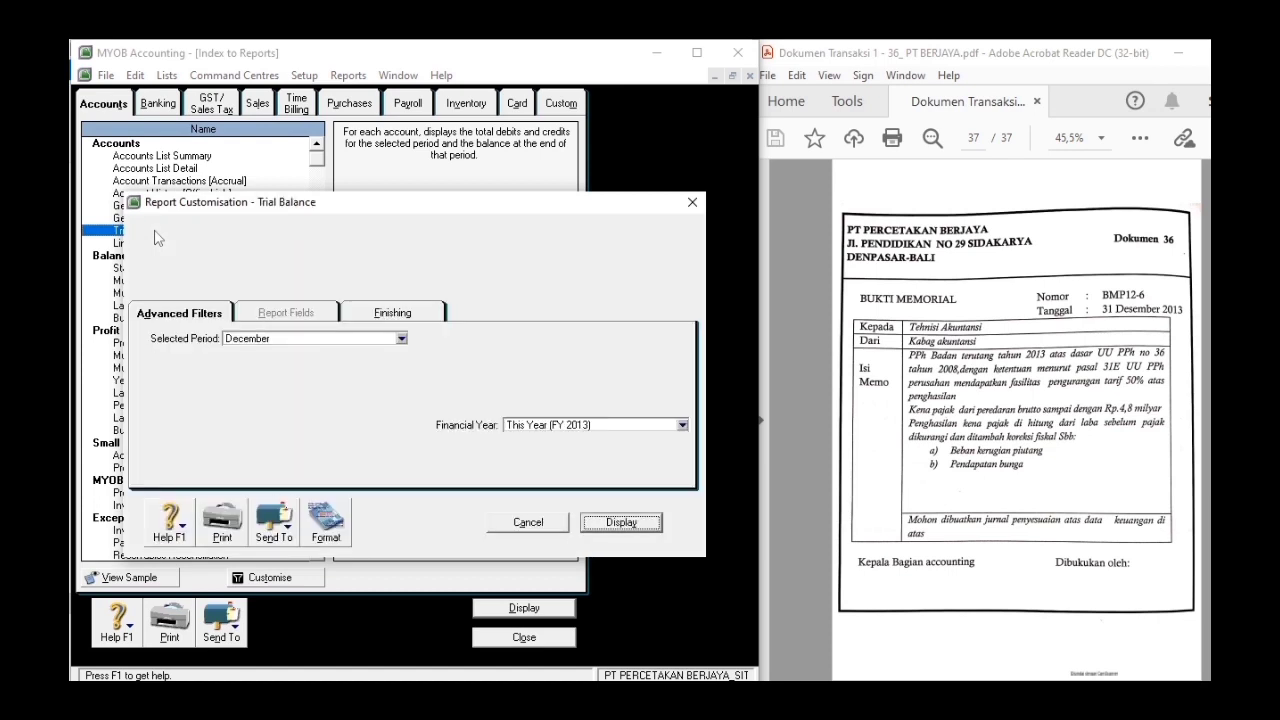
left_click(646, 524)
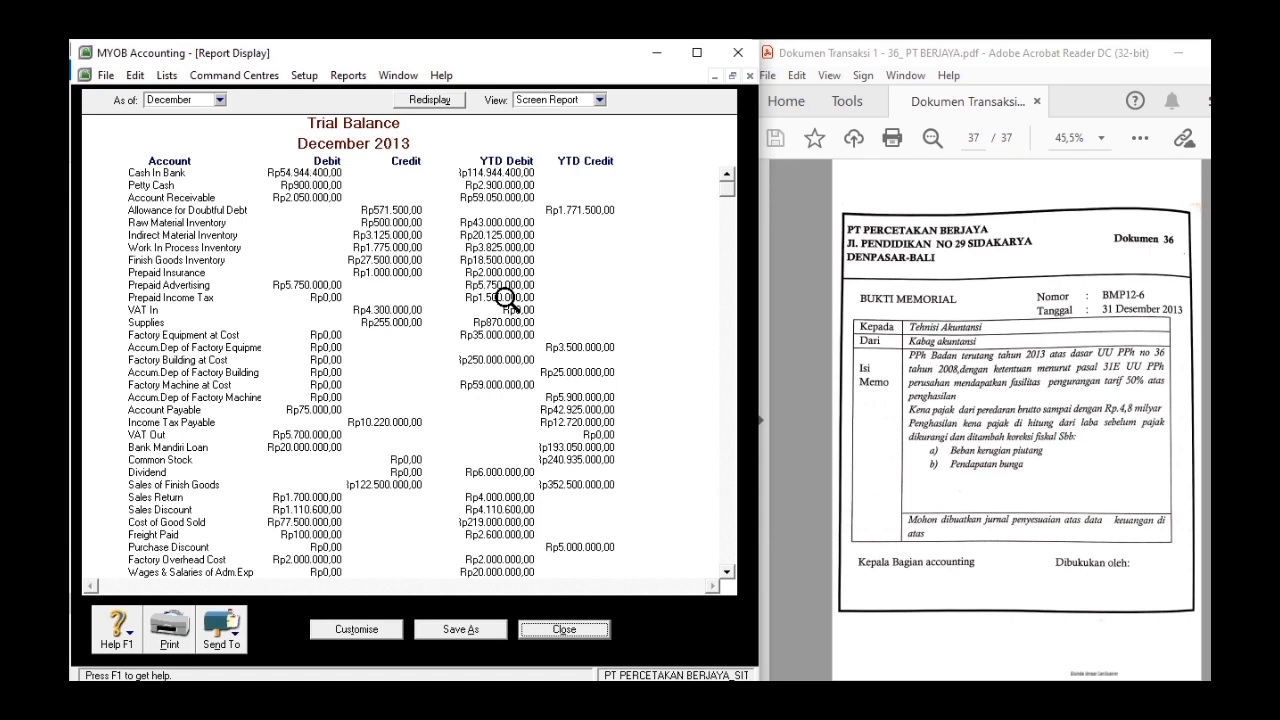
left_click(578, 629)
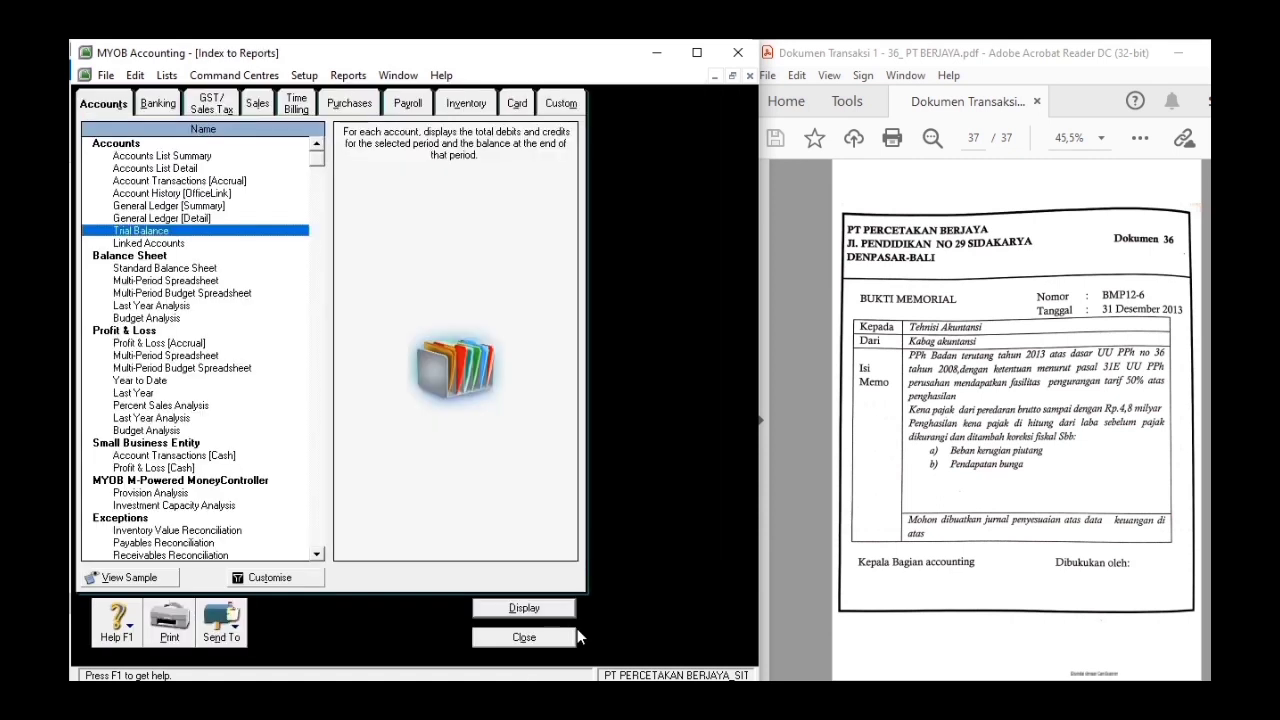
left_click(524, 637)
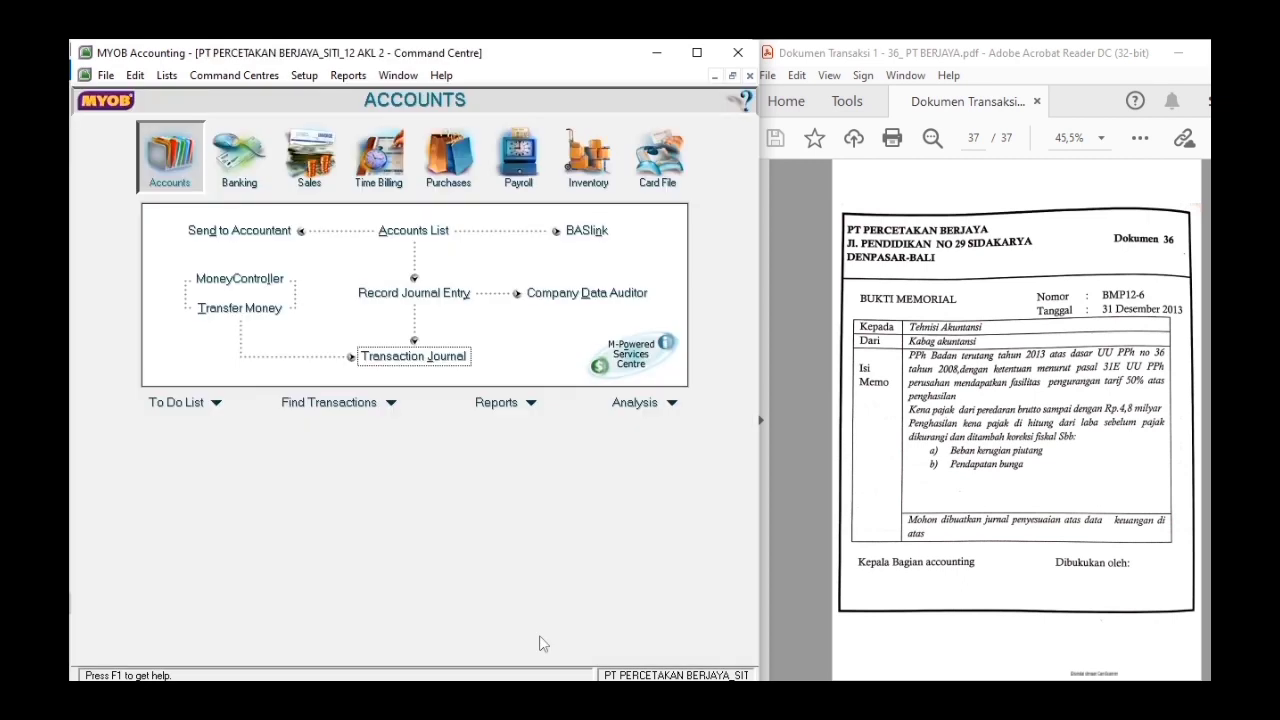
- Start journal entry BMP 12-6 dated 31/12/2013 with memo "Penyesuaian pajak" and debit Income Tax Expense (9-1300) Rp11.662.375
left_click(440, 295)
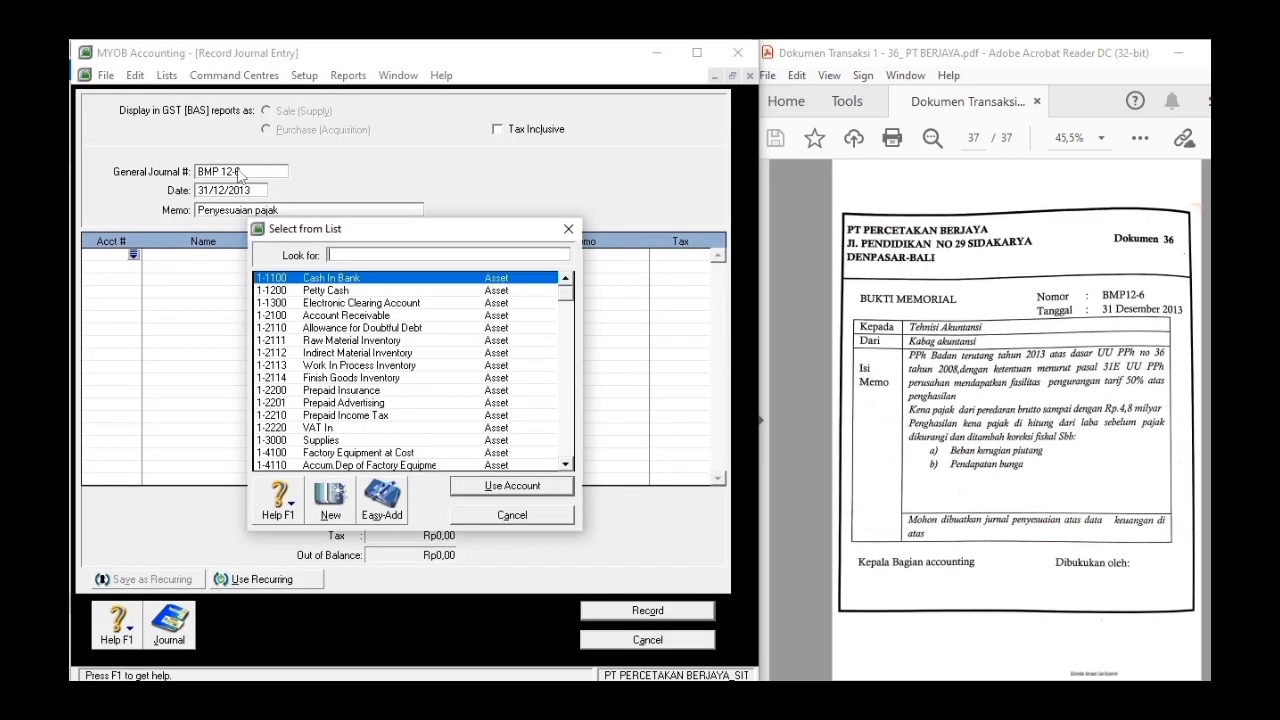
type("9")
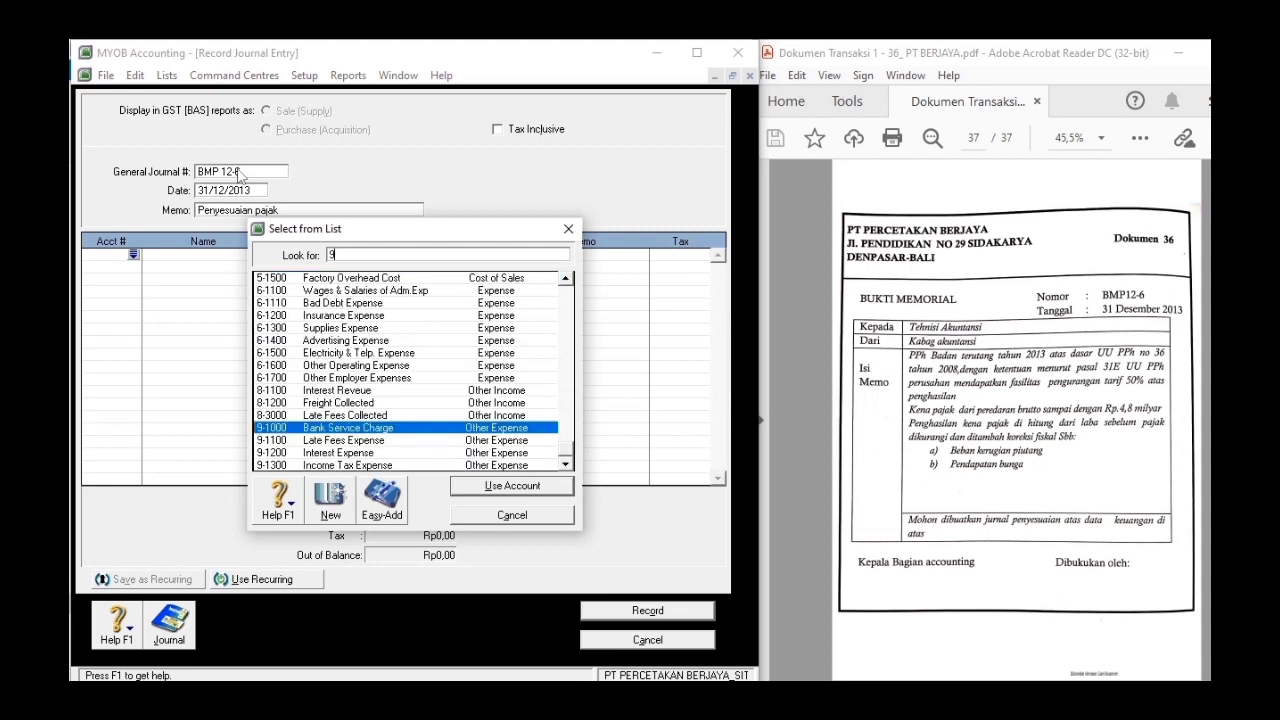
double_click(360, 466)
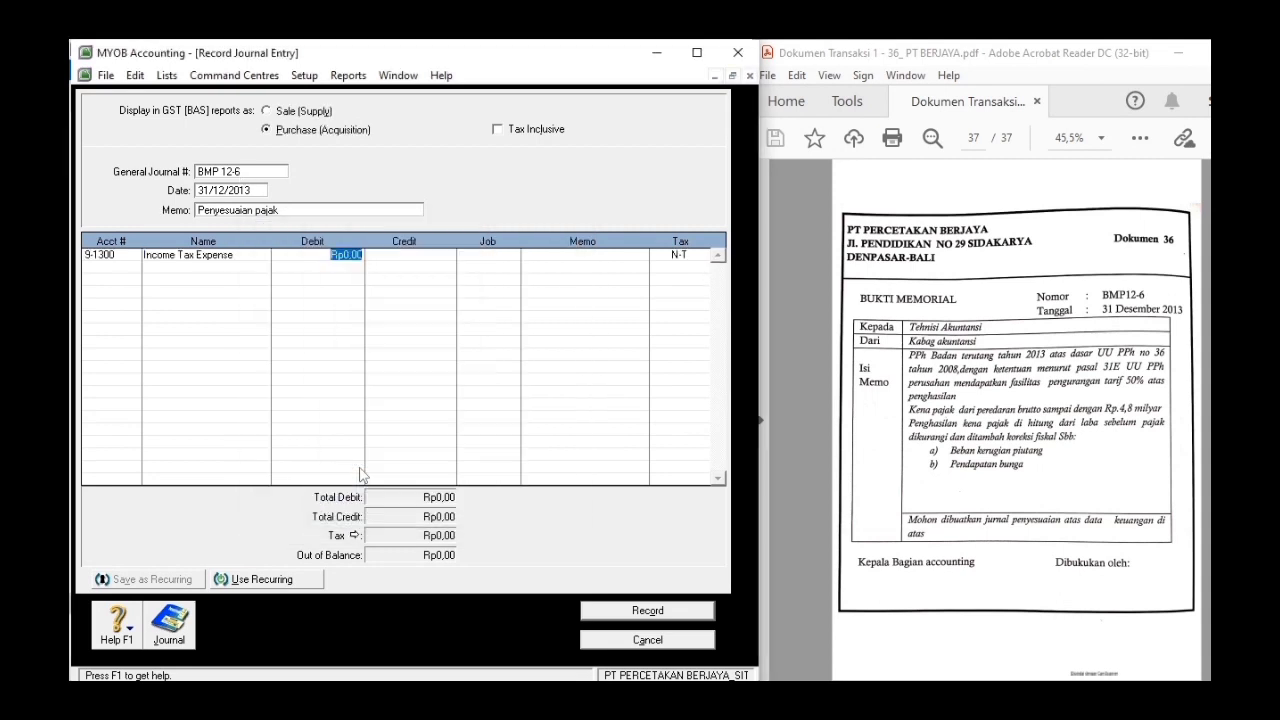
type("11.")
type("662.375")
key("Tab")
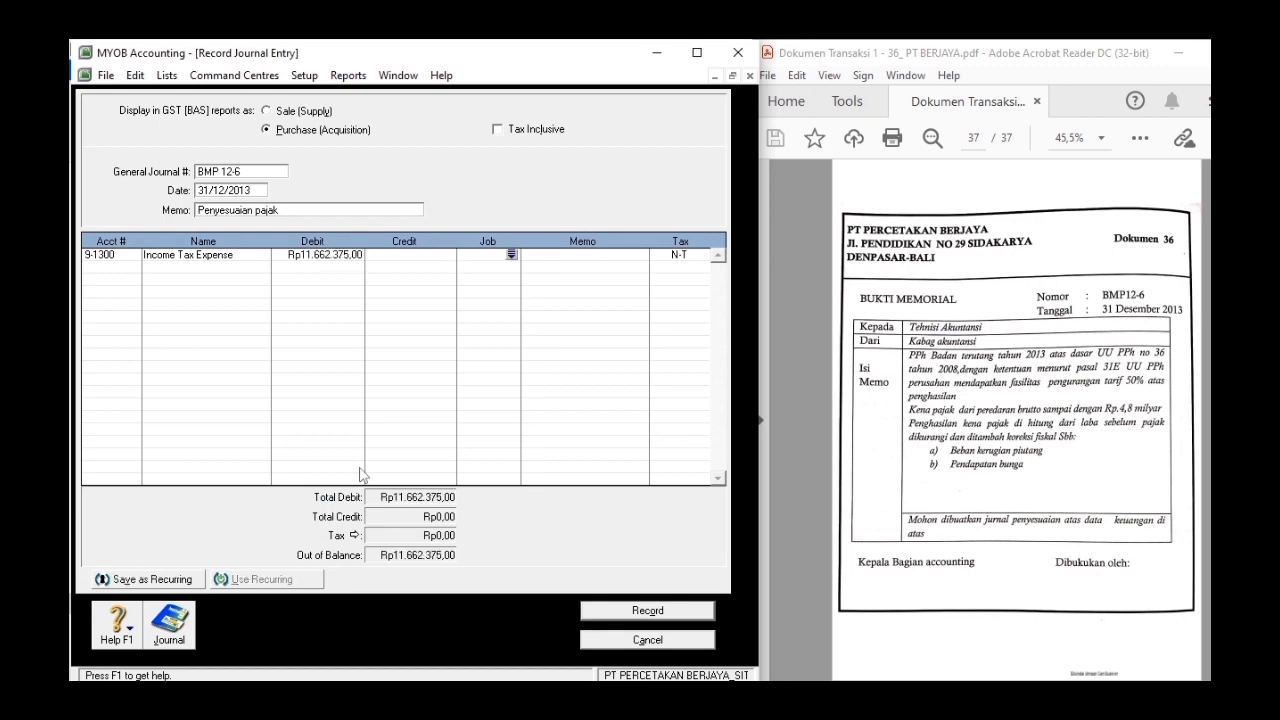
- Credit Prepaid Income Tax (1-2210) Rp1.500.000 on the second line of the journal entry
key("Tab")
key("Tab")
key("Tab")
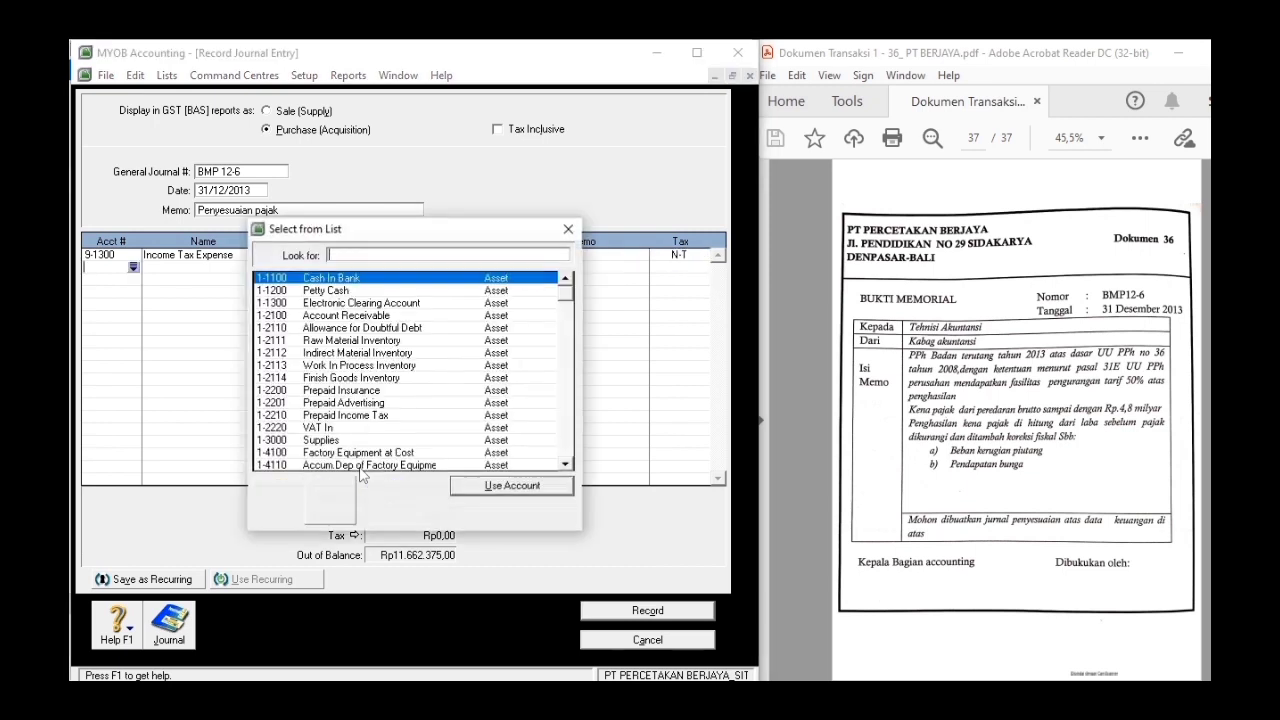
key("Tab")
double_click(362, 415)
key("Tab")
type("1500000")
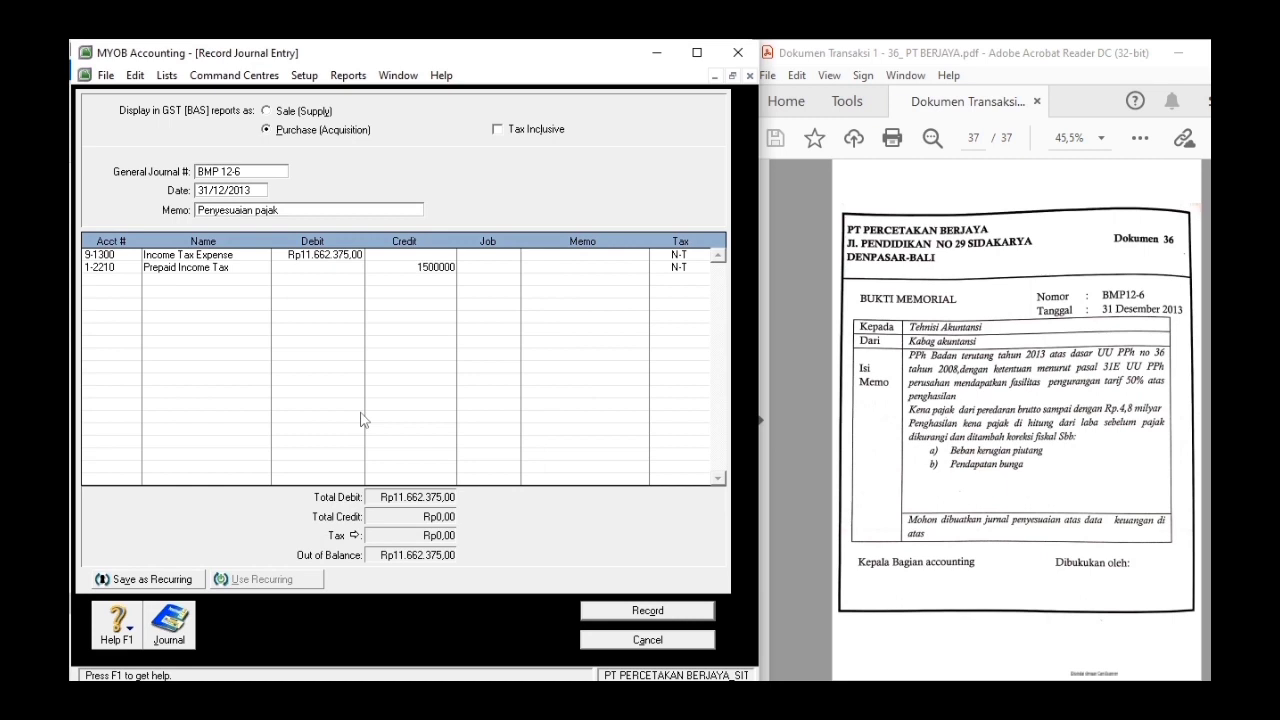
- Credit Income Tax Payable (2-1110) Rp10.162.375 on the third line and review the entry in the transaction recap
key("Tab")
key("Tab")
key("Tab")
key("Tab")
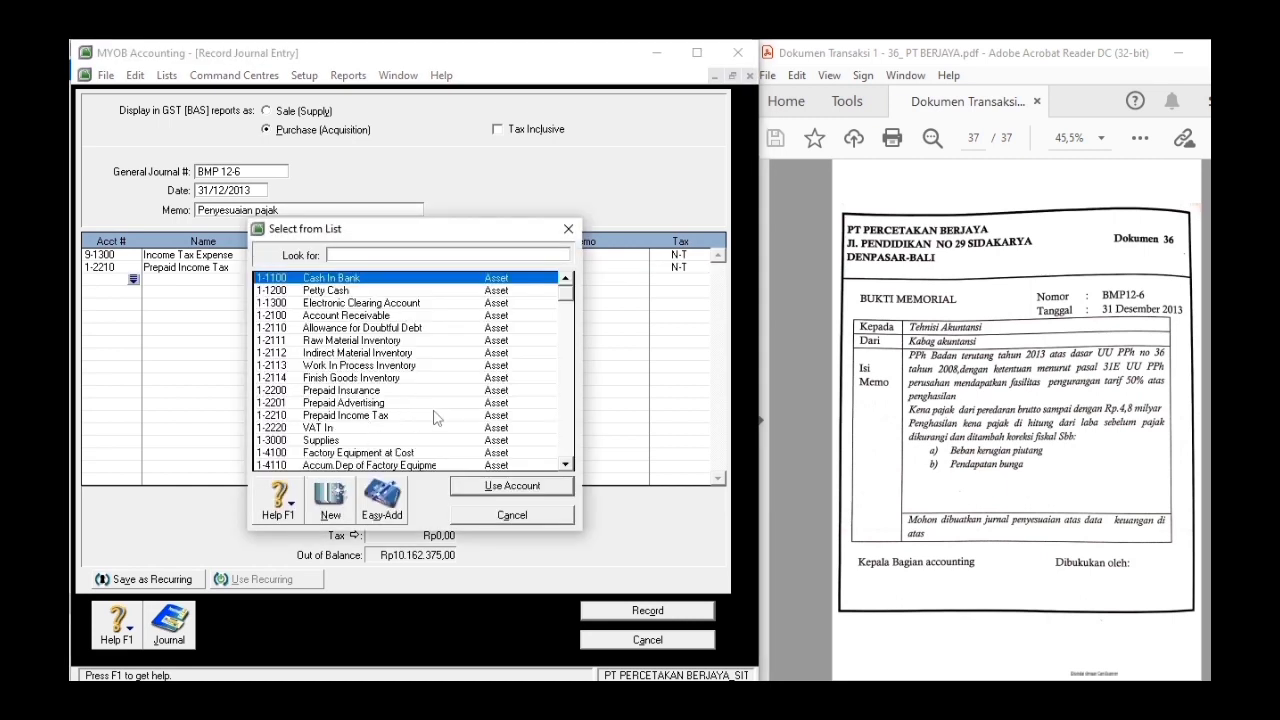
type("2")
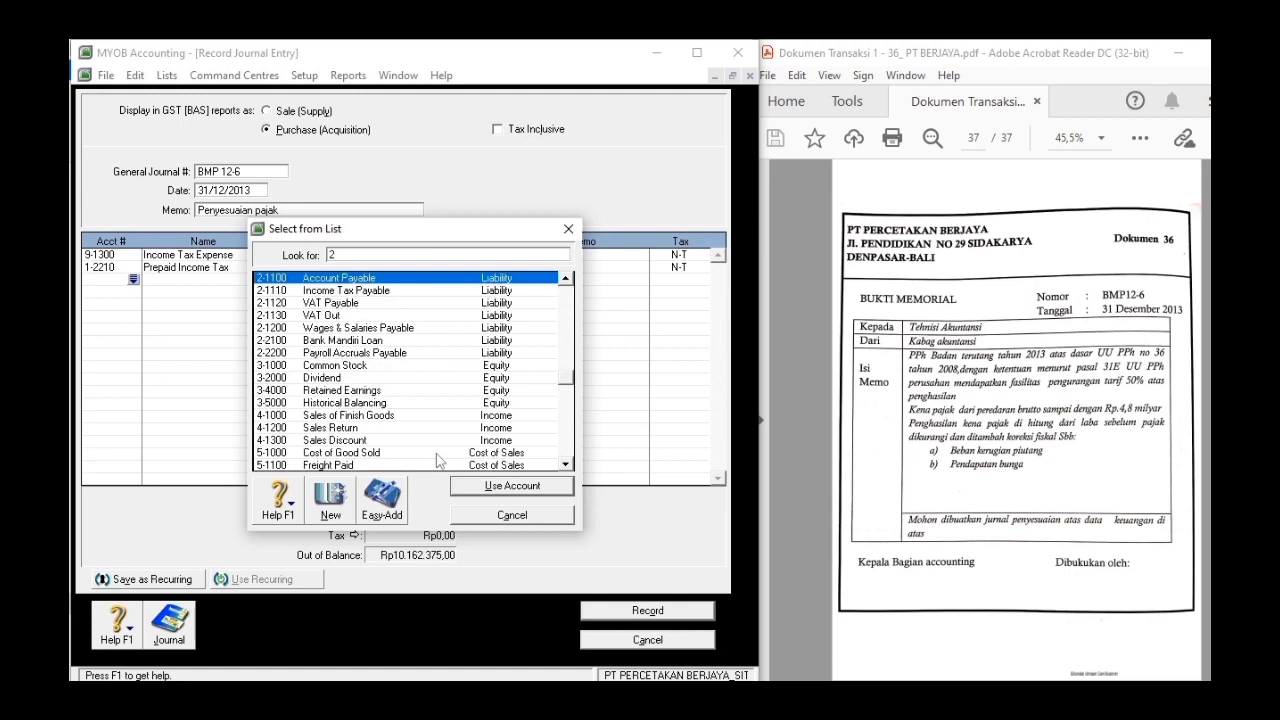
double_click(421, 292)
key("Tab")
key("Tab")
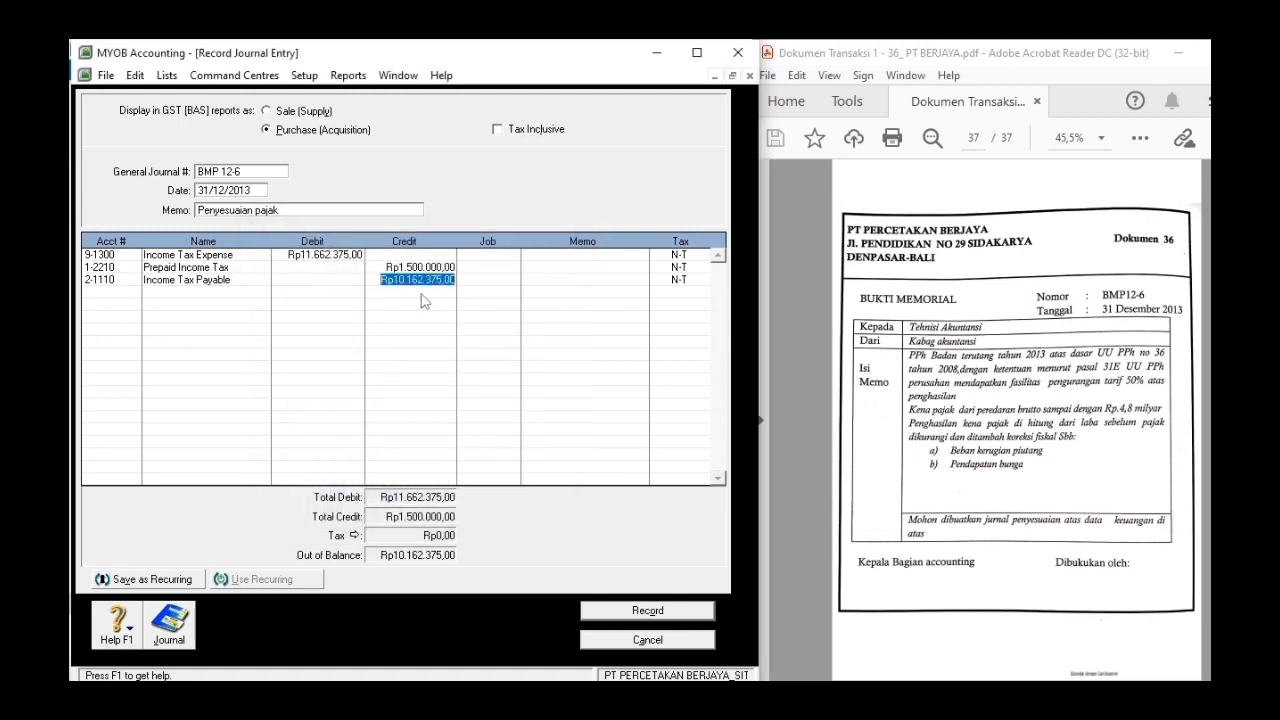
key("ctrl+r")
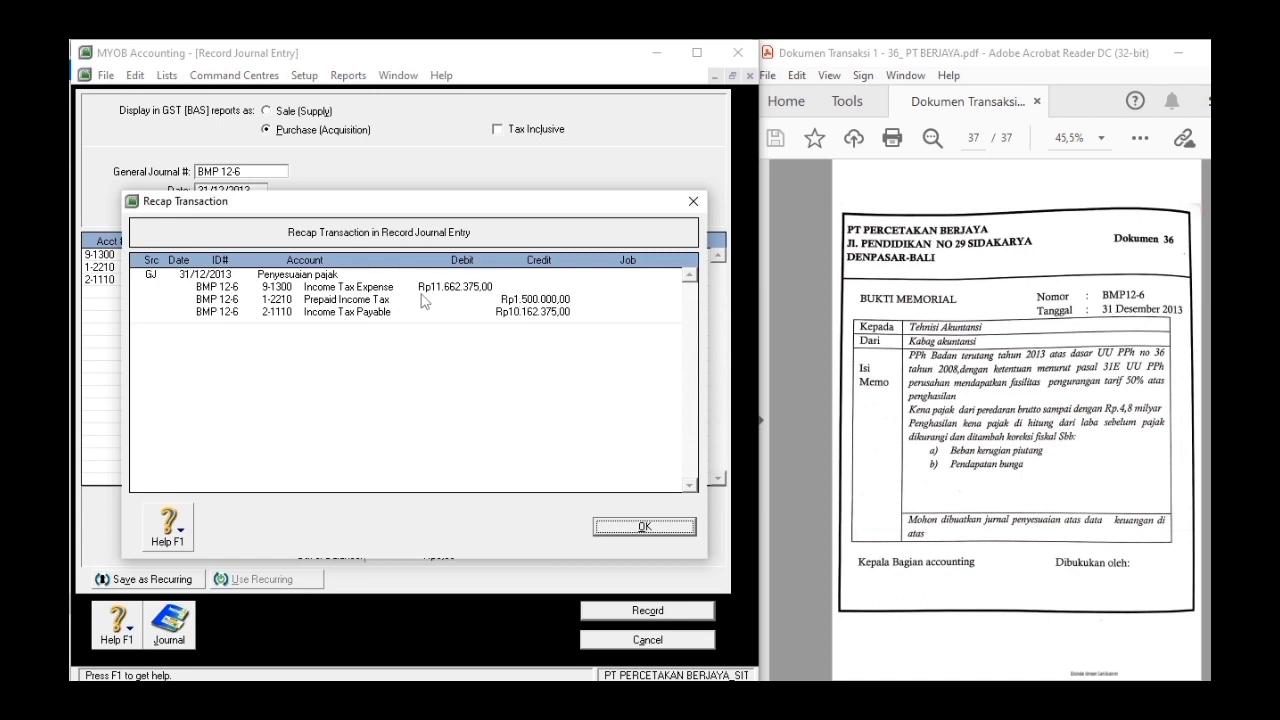
left_click(645, 526)
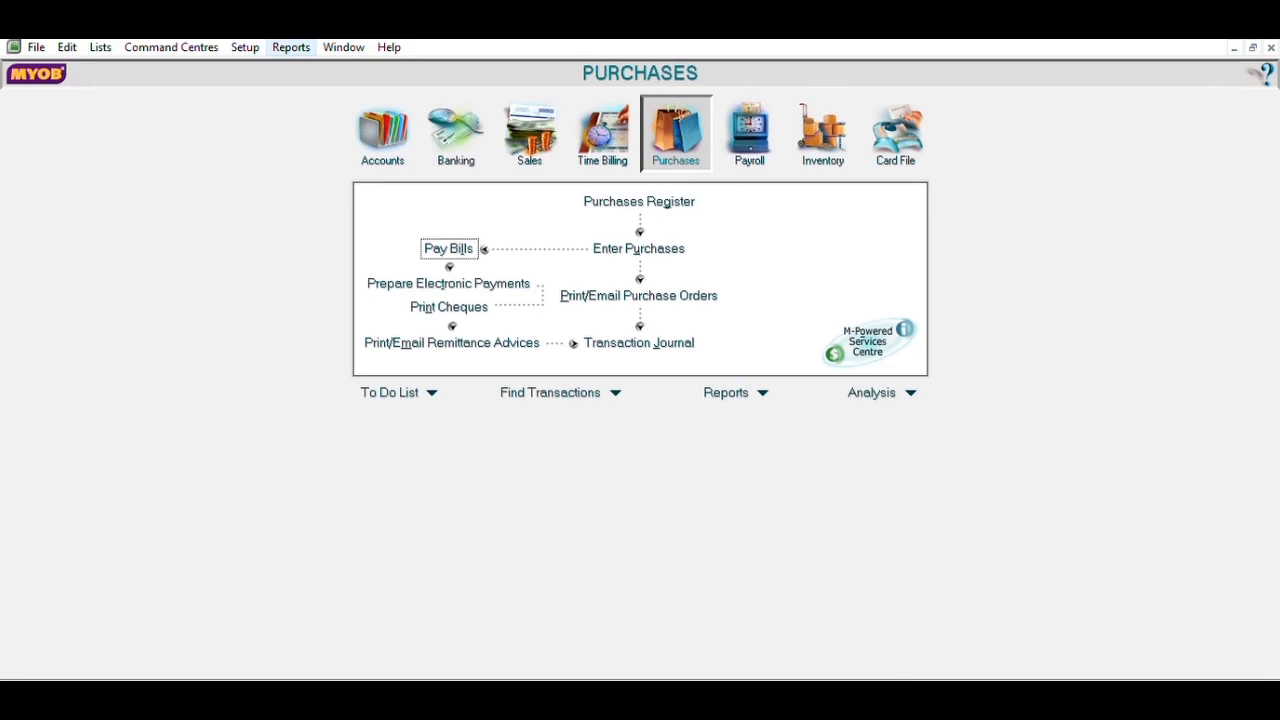
- Display the December Trial Balance report and save it in Documents as a PDF named "Trial Balance_PT PERCETAKAN BERJAYA"
left_click(318, 52)
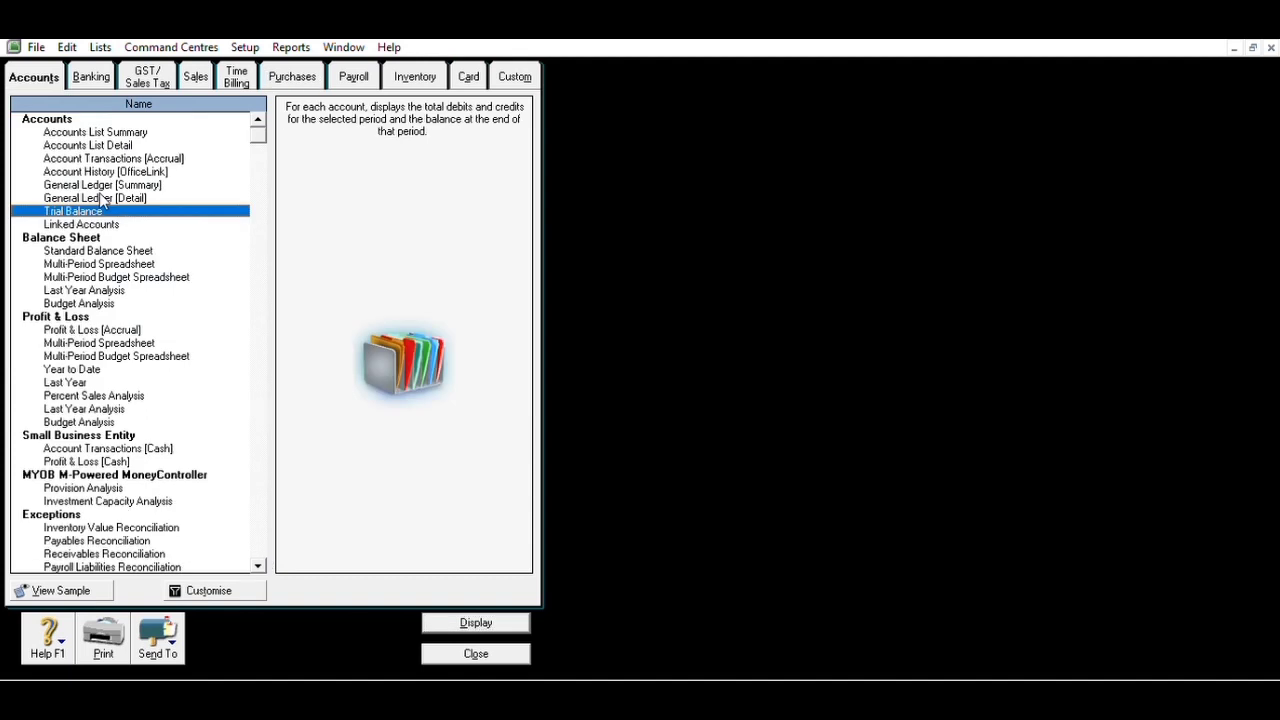
left_click(156, 618)
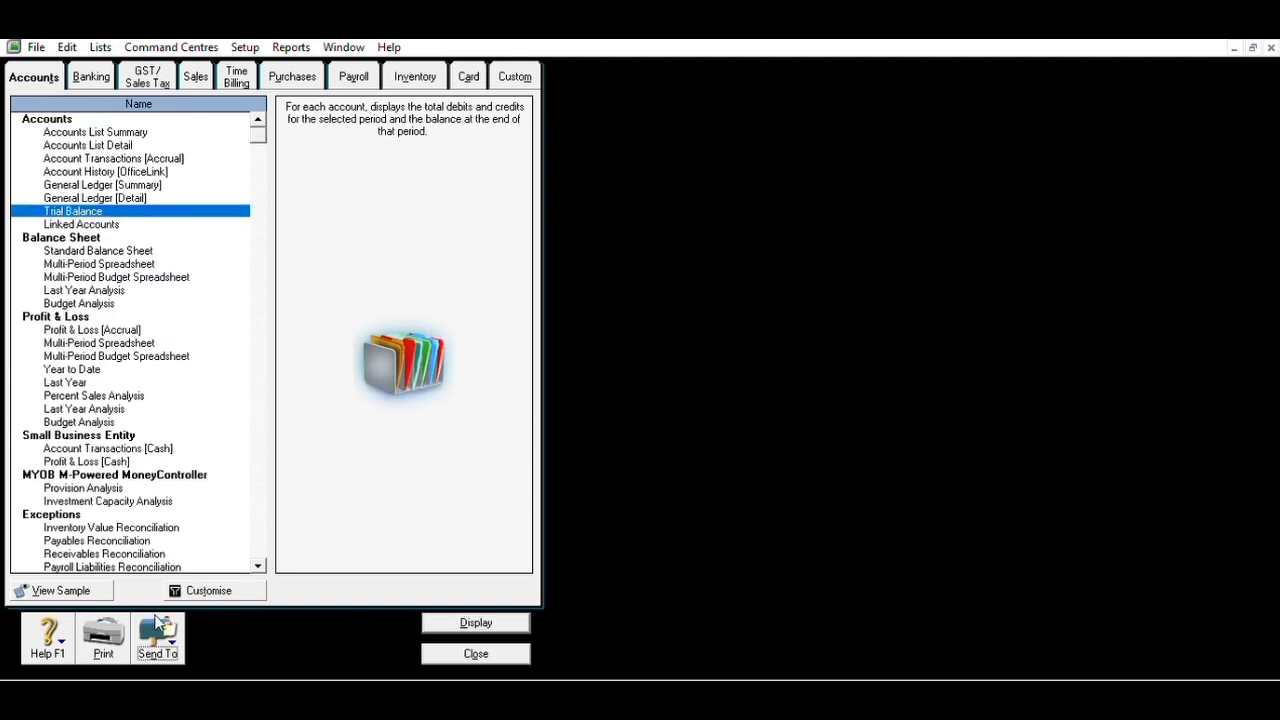
left_click(465, 623)
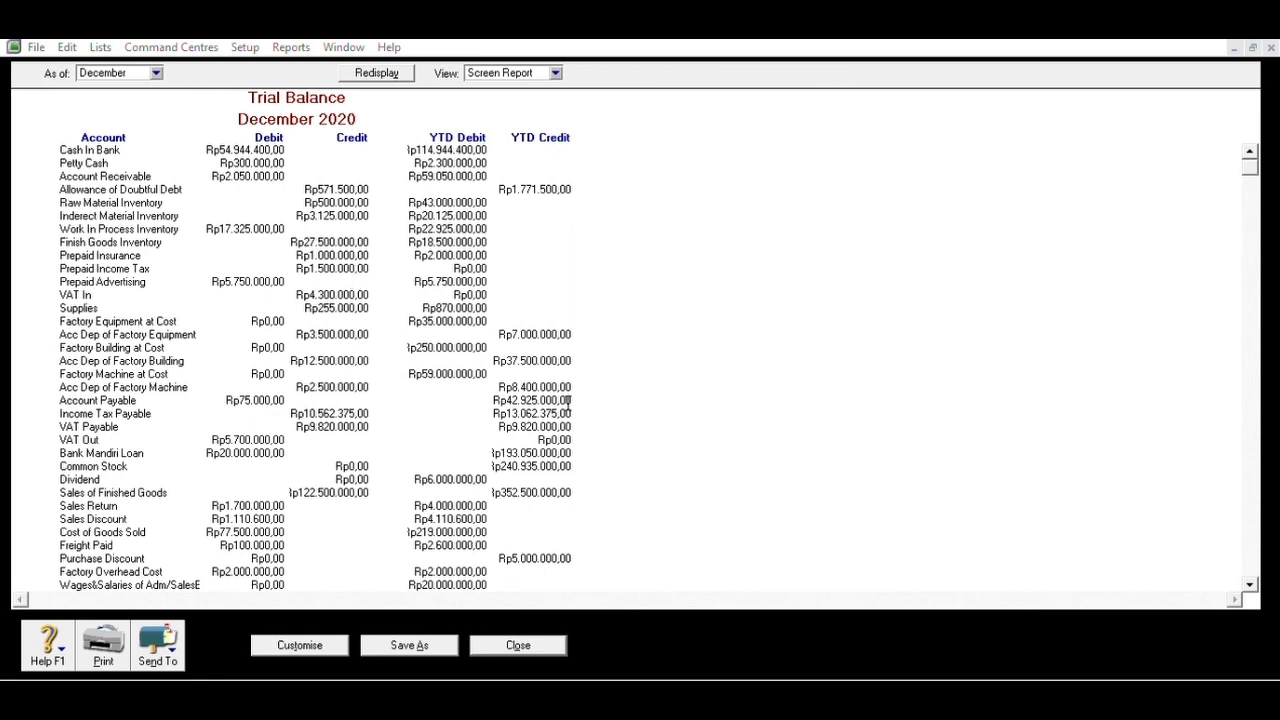
left_click(157, 645)
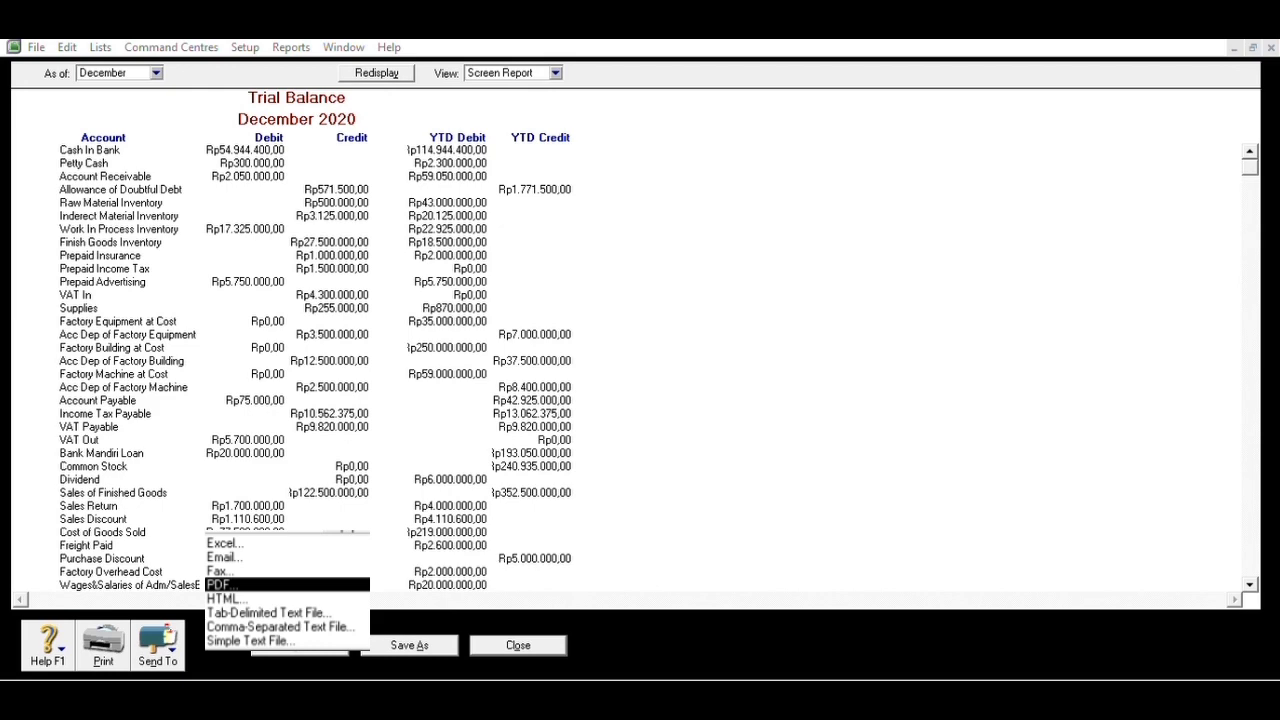
key("Return")
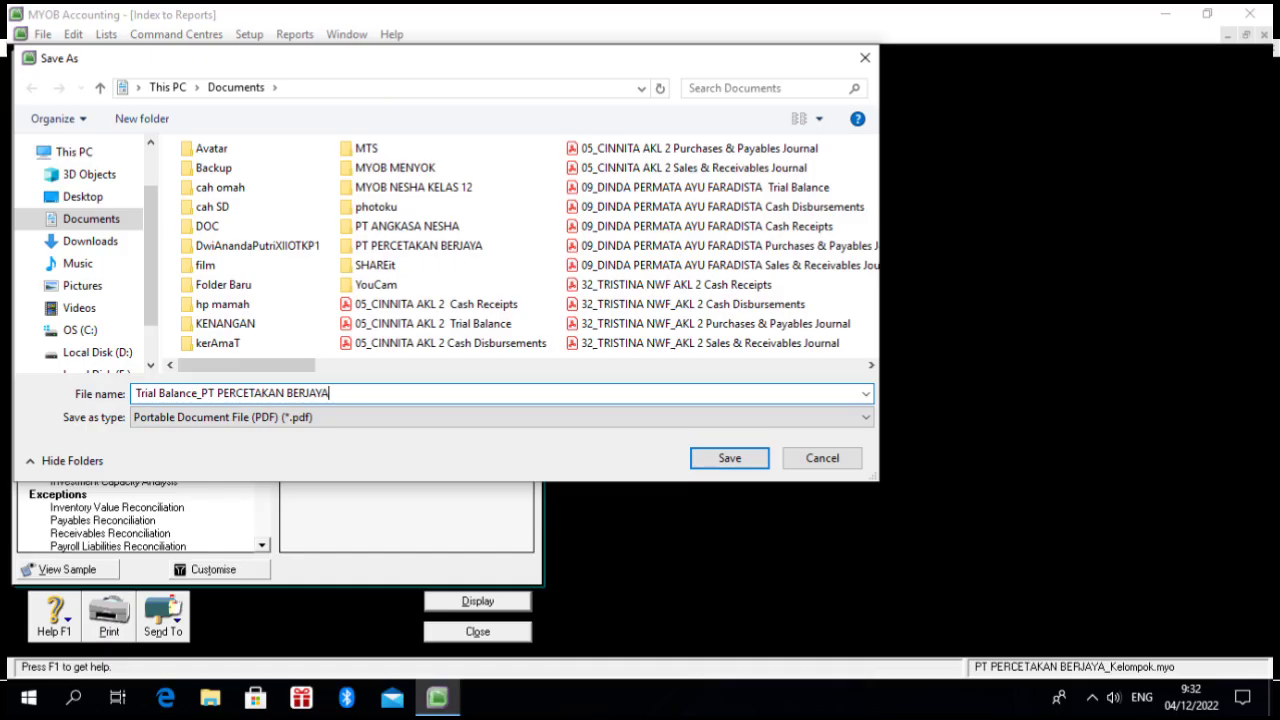
key("Return")
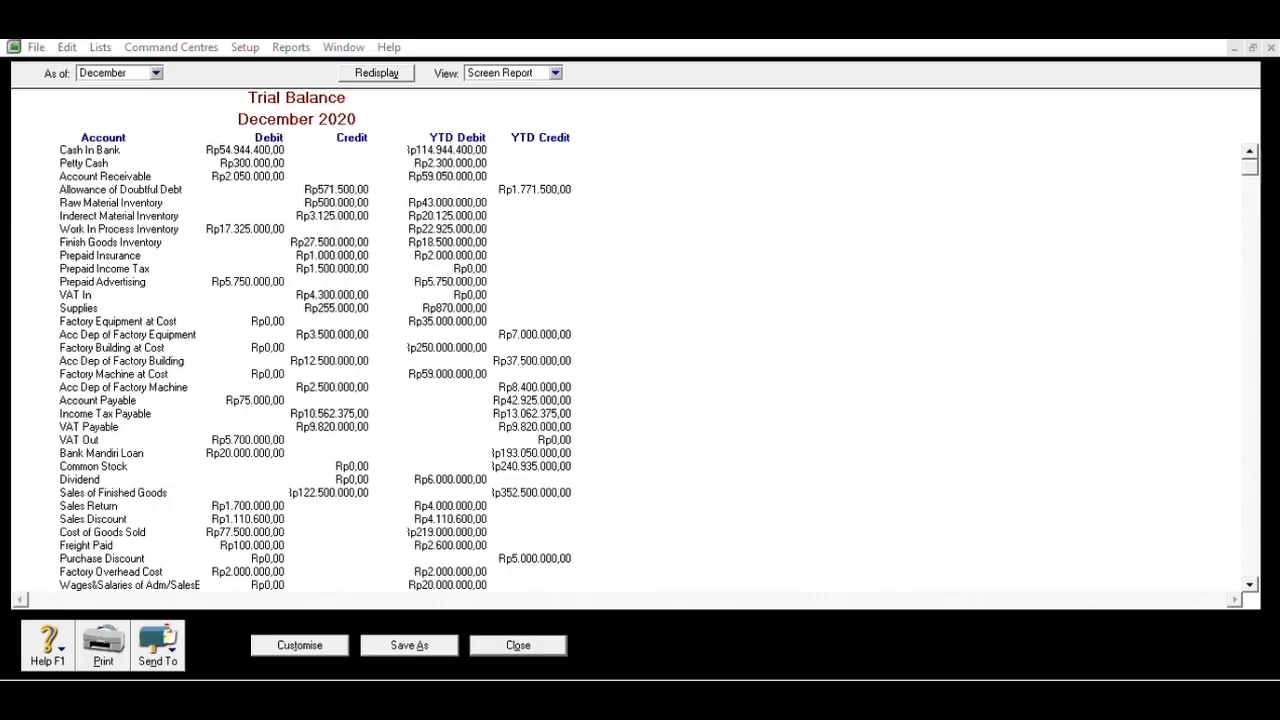